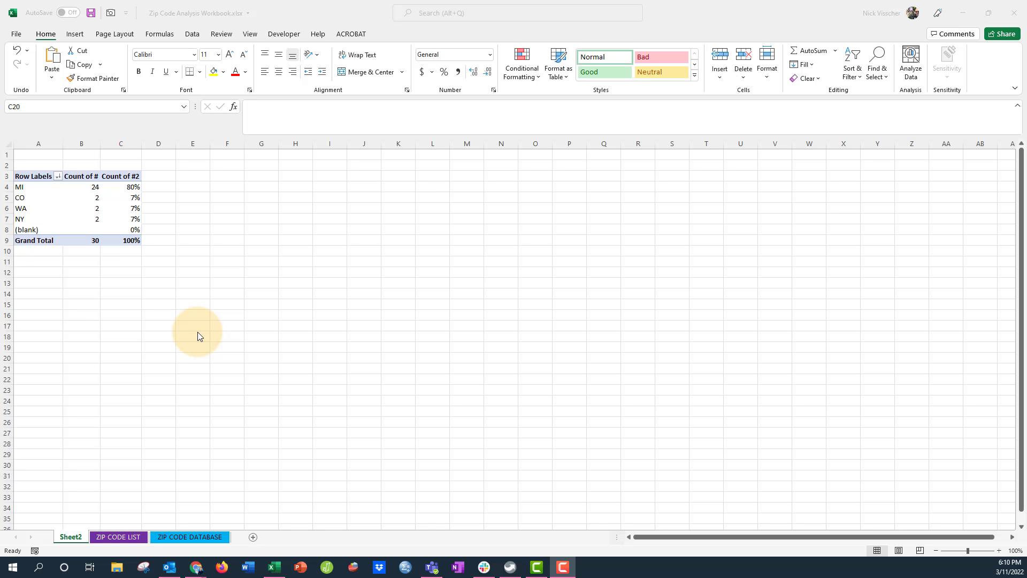
Step: Open the ZIP CODE LIST sheet and select its ZIP CODES heading in B1
click(121, 538)
click(64, 160)
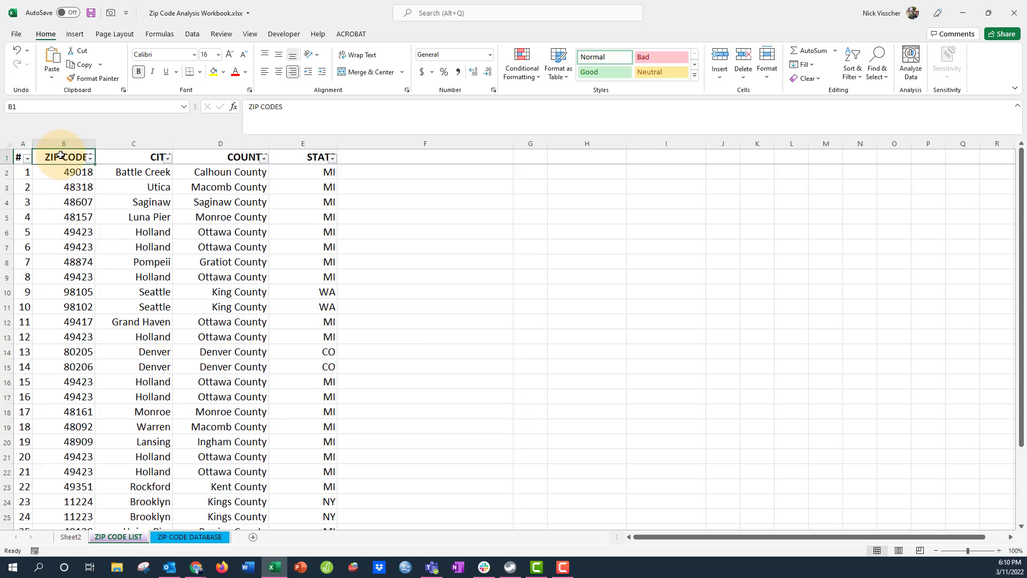
click(134, 156)
click(180, 156)
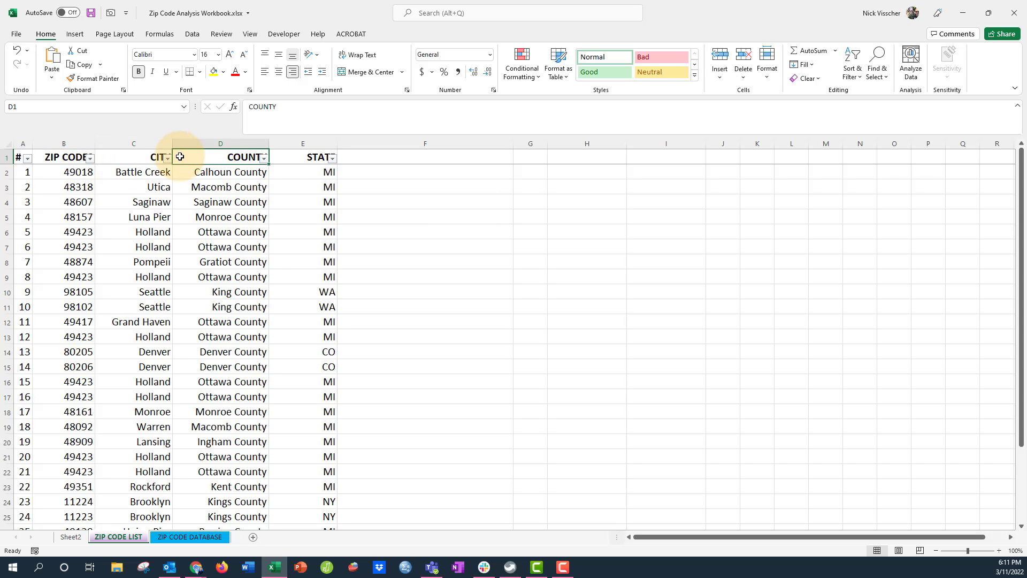
click(284, 158)
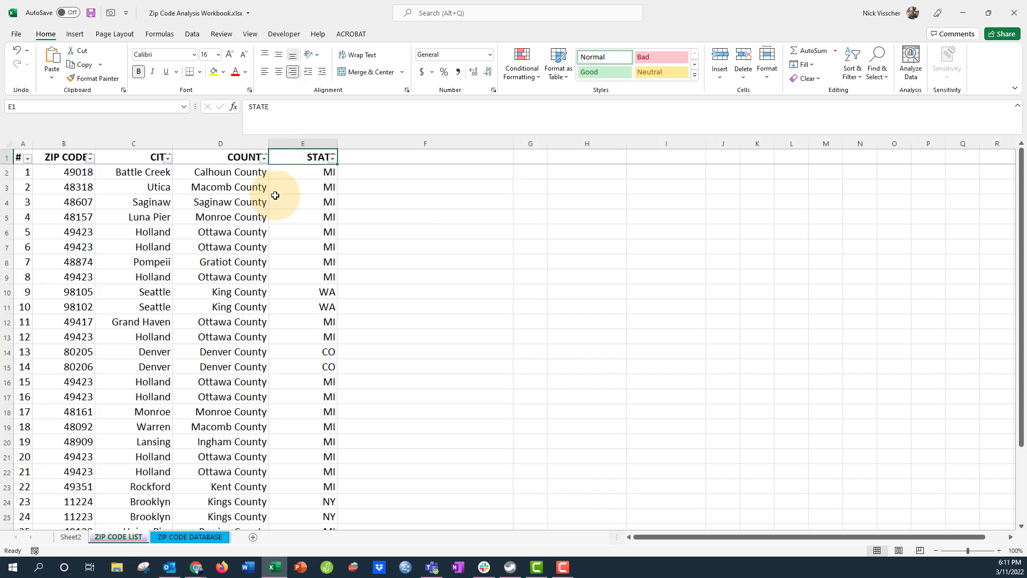
click(212, 538)
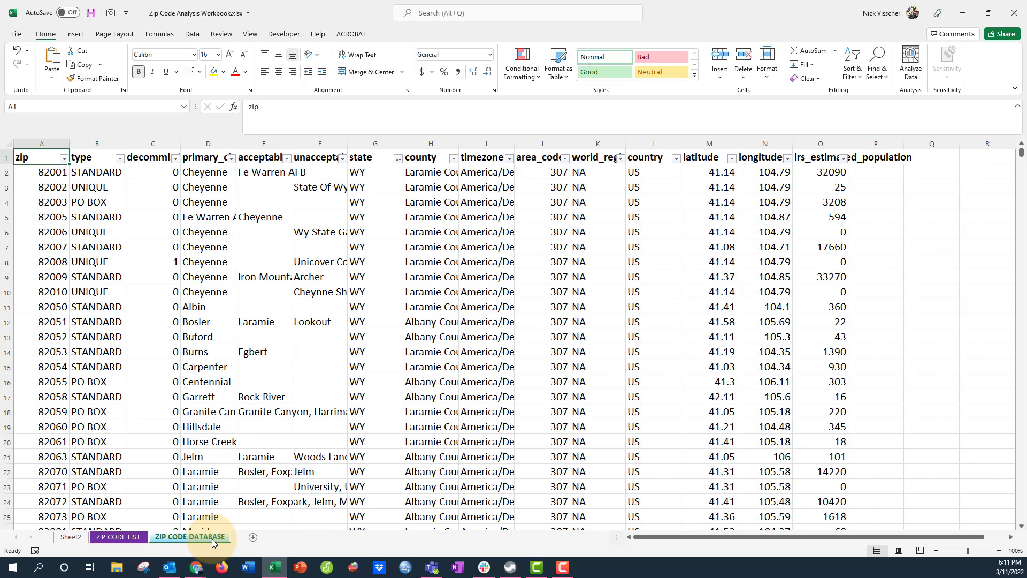
click(119, 538)
click(369, 155)
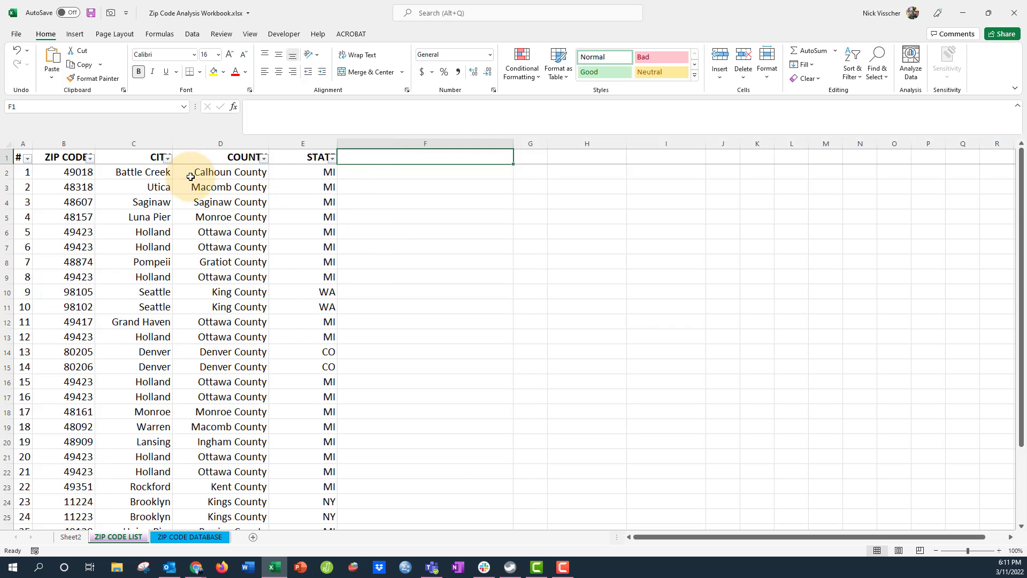
scroll(248, 390, down, 3)
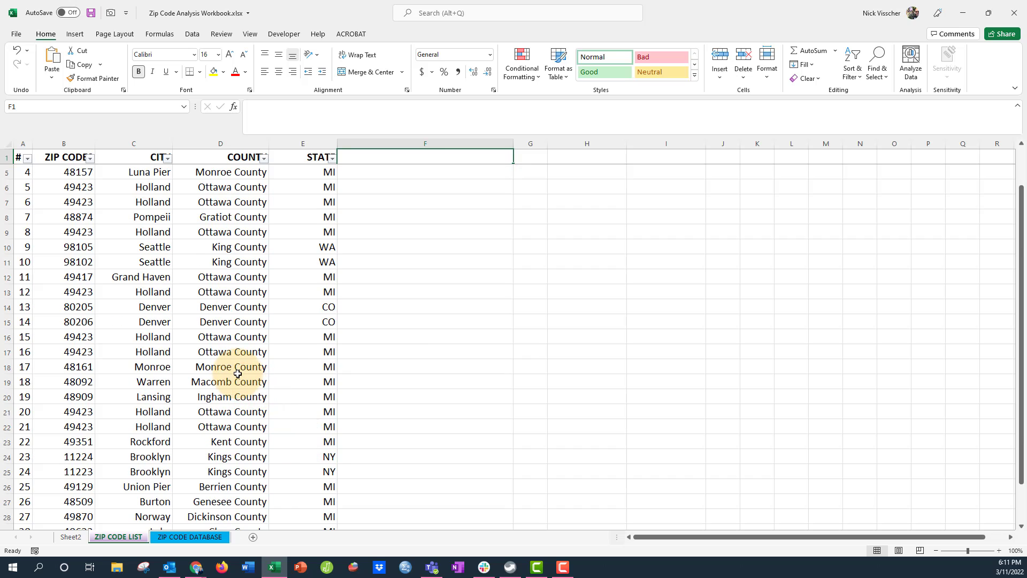
scroll(216, 396, up, 3)
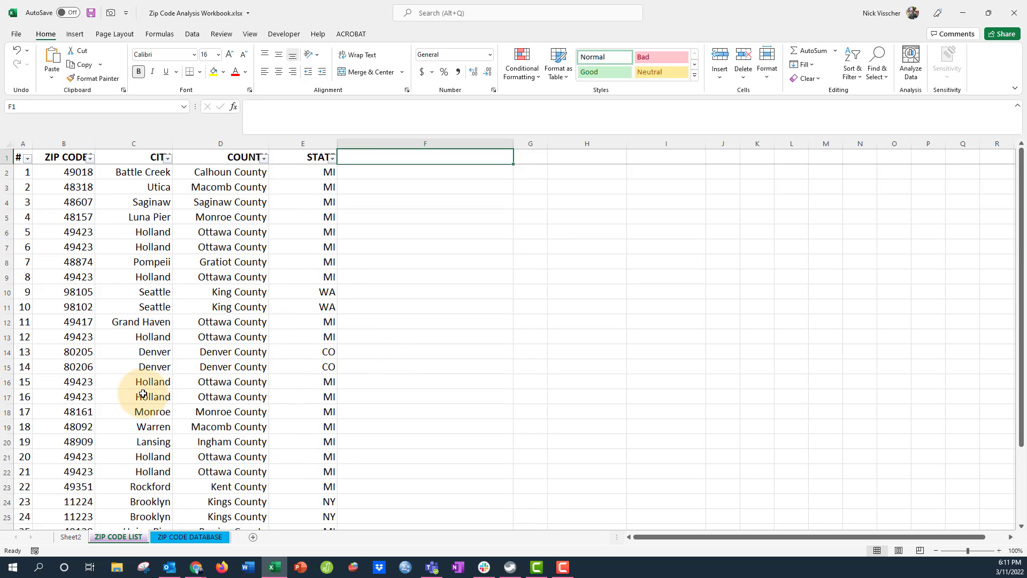
Step: Back on Sheet2, review the state pivot: MI 24 (80%), CO/WA/NY 2 each, total 30
click(75, 537)
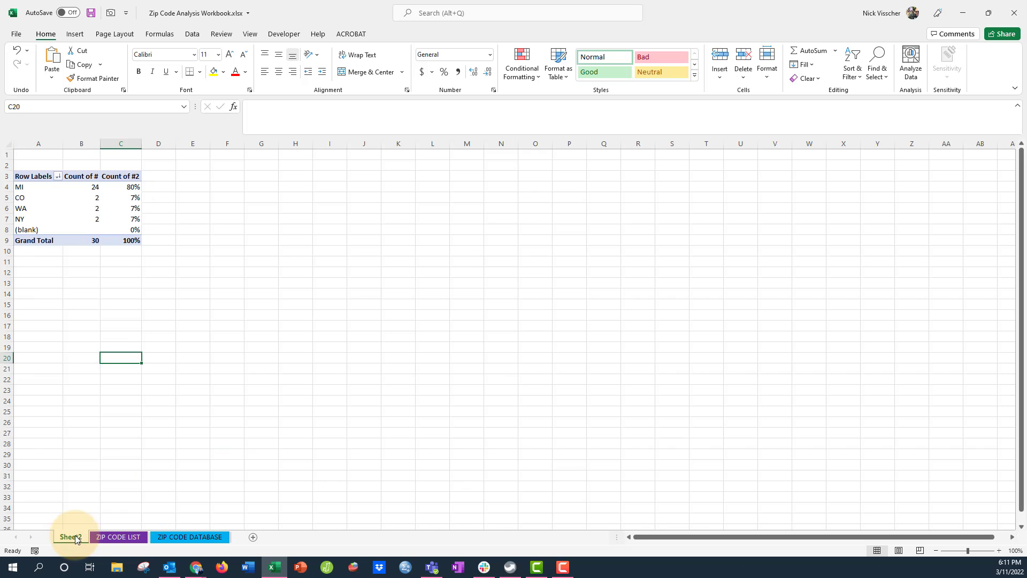
click(38, 177)
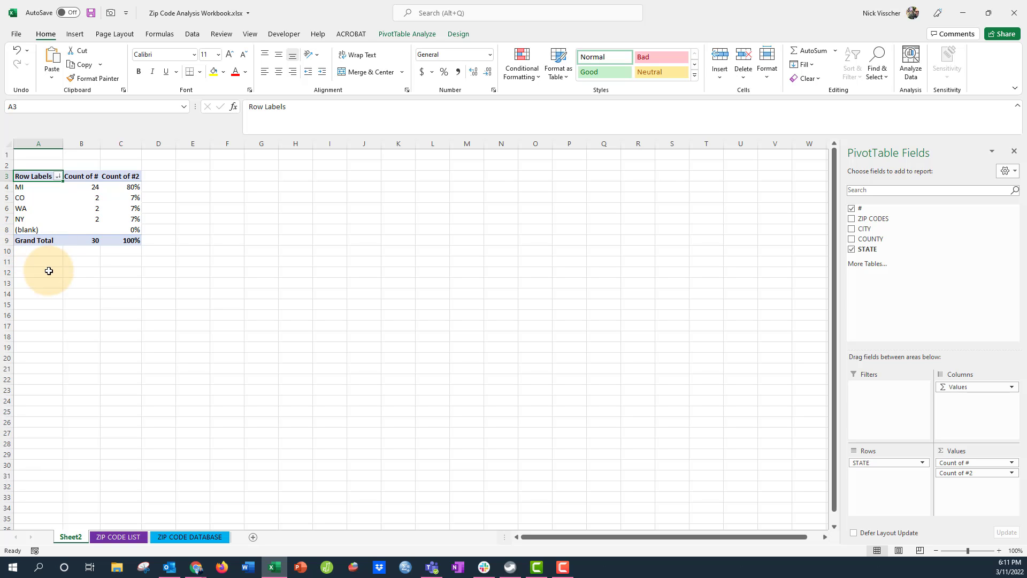
click(75, 239)
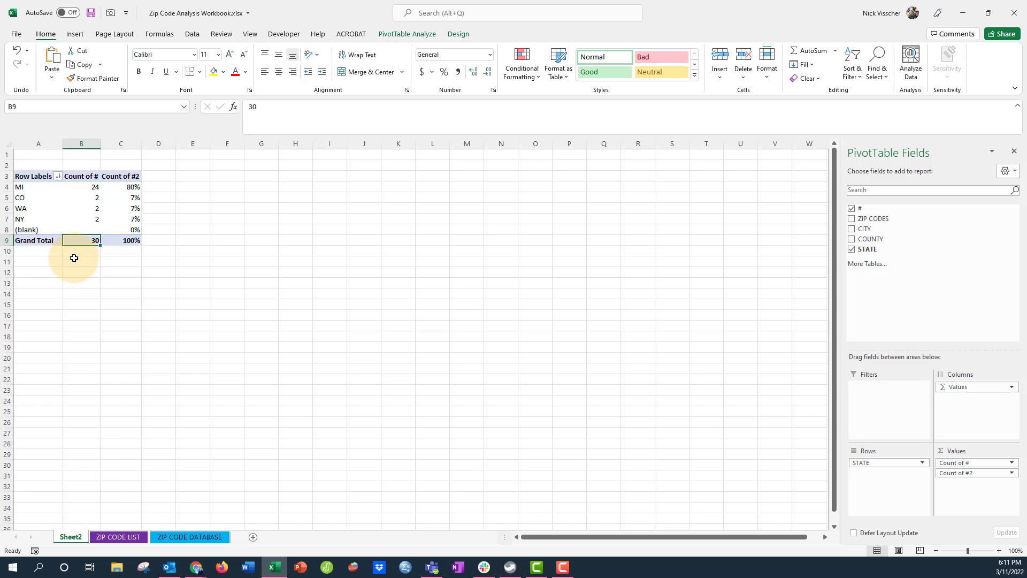
click(122, 188)
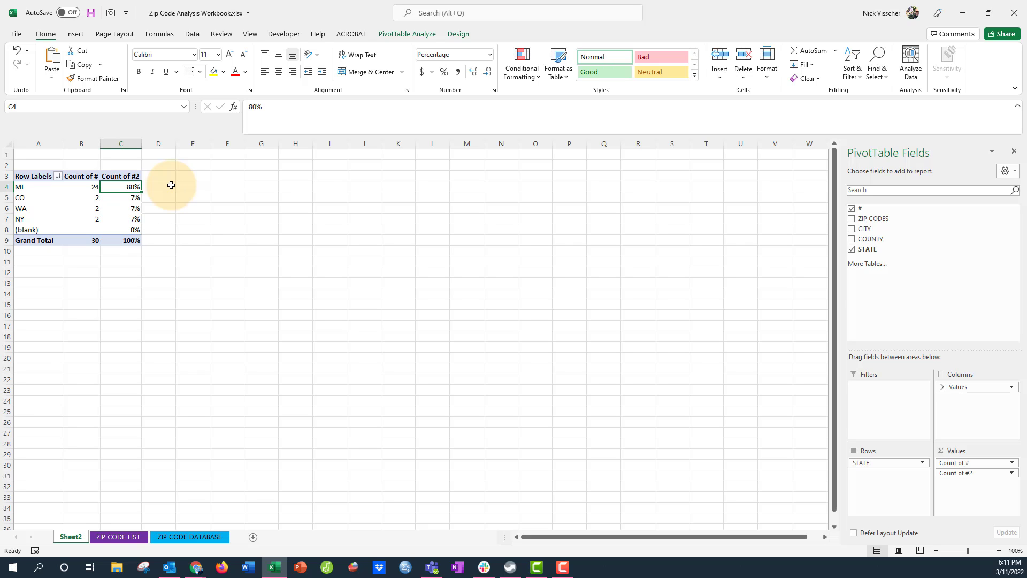
click(38, 177)
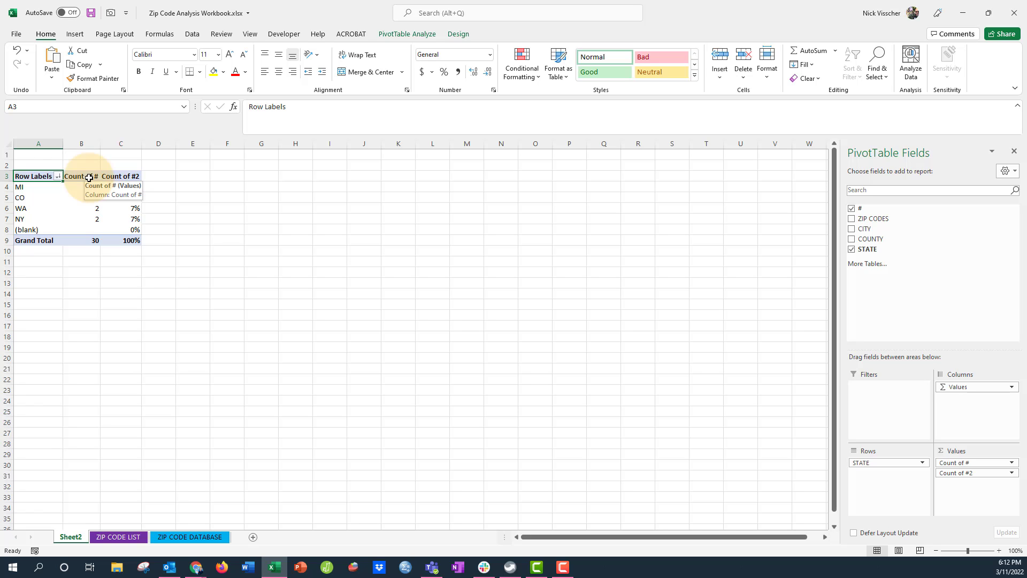
click(81, 316)
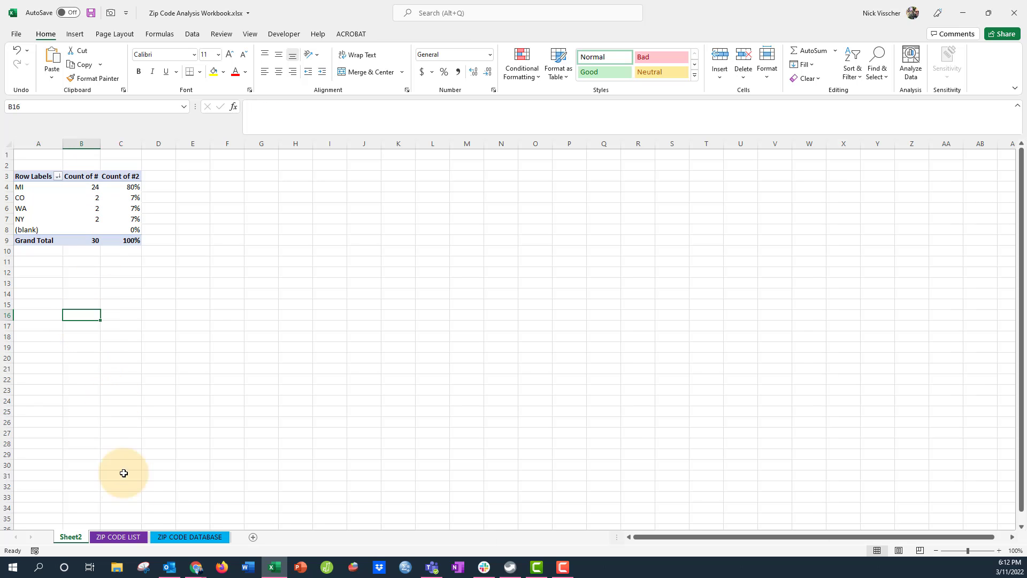
Step: On ZIP CODE LIST, look over the ZIP CODES, CITY, COUNTY and STATE headings
click(119, 537)
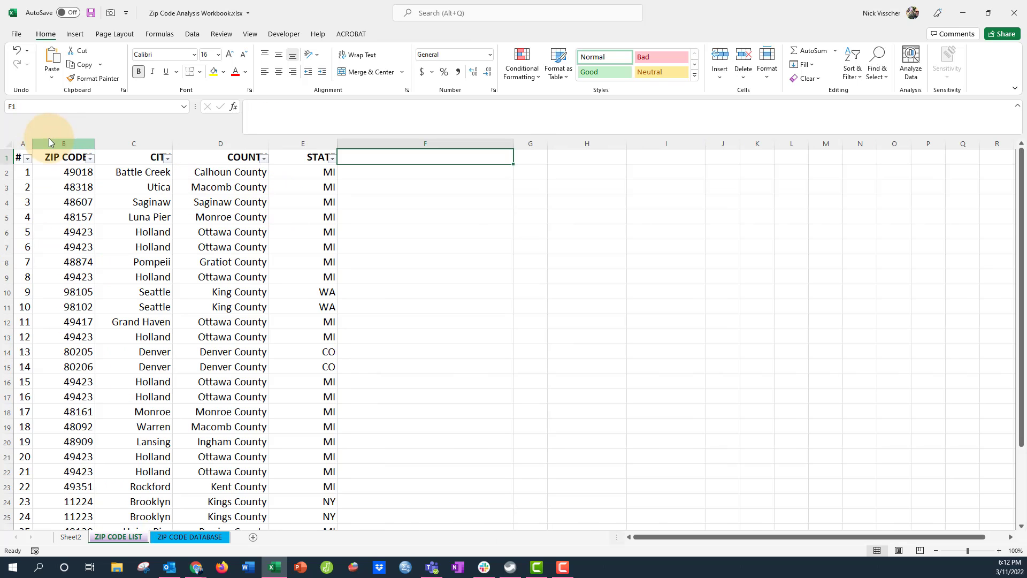
click(61, 157)
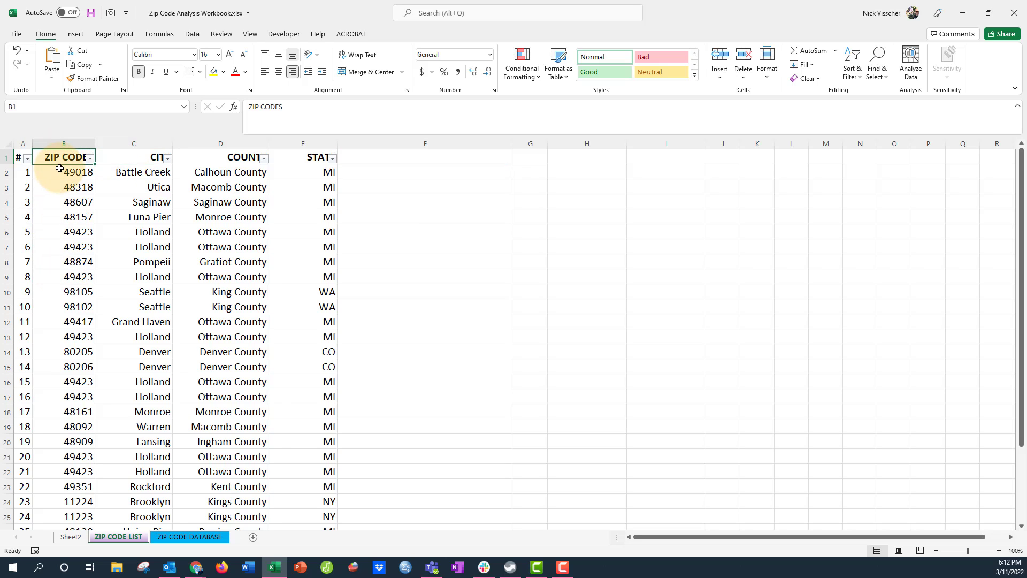
click(160, 157)
click(180, 152)
click(127, 151)
click(179, 152)
click(290, 158)
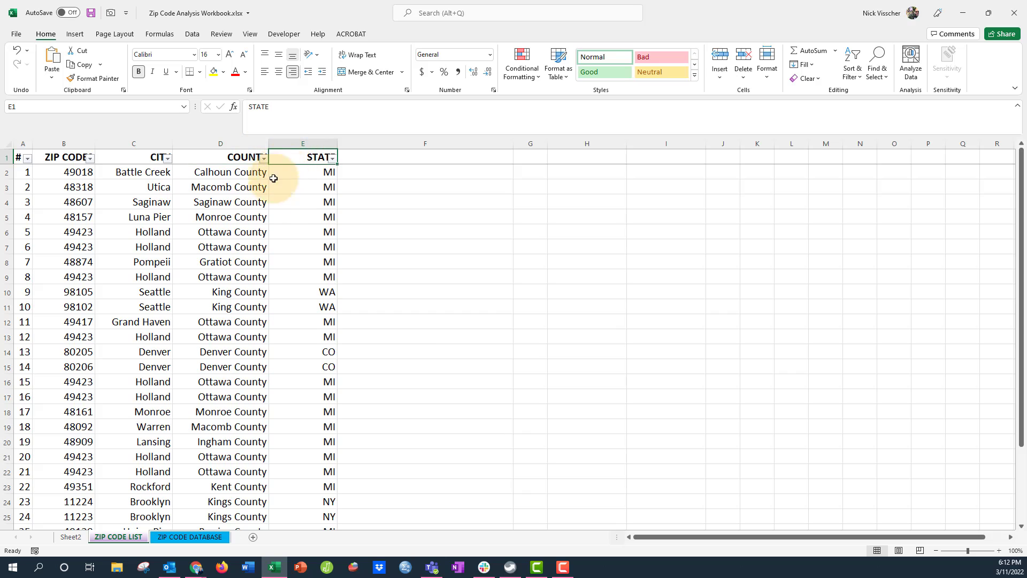
Step: Narrow column F and enter the heading 'Local V Tourist' in F1
click(390, 156)
drag(508, 143, 415, 144)
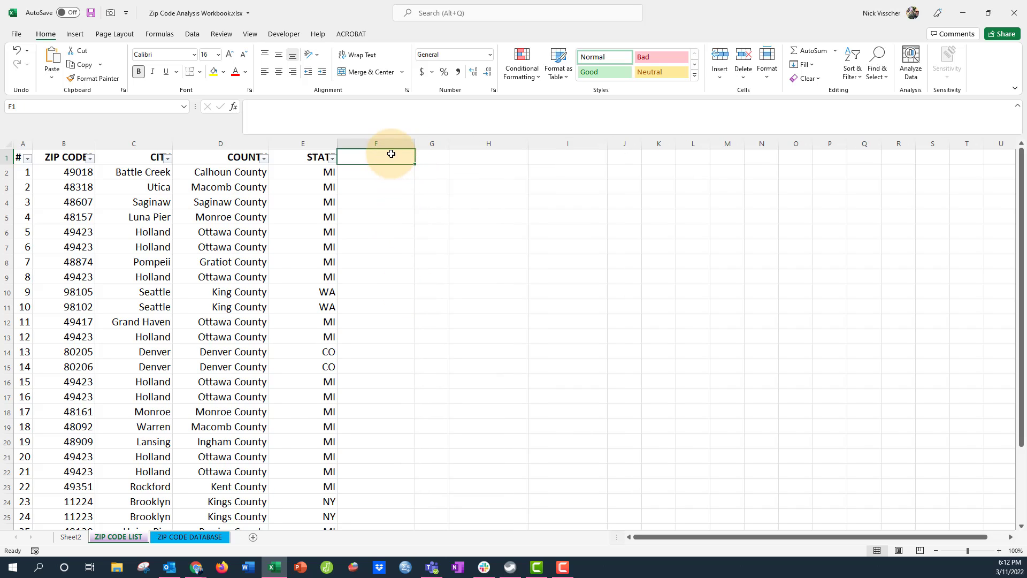
text(SOCAL)
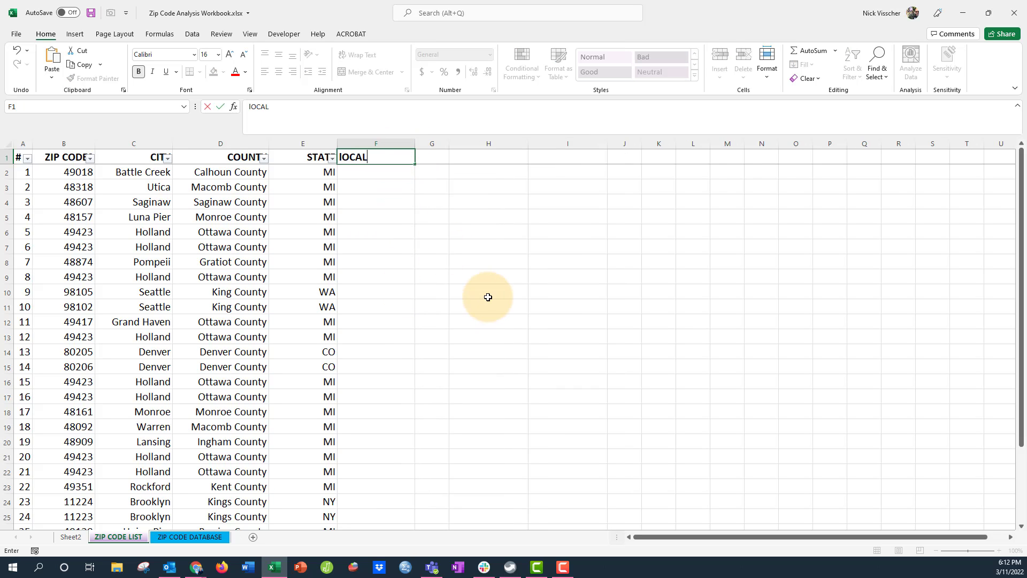
key(BackSpace)
key(BackSpace)
key(BackSpace)
key(BackSpace)
key(BackSpace)
text(Local V Tourist)
key(Return)
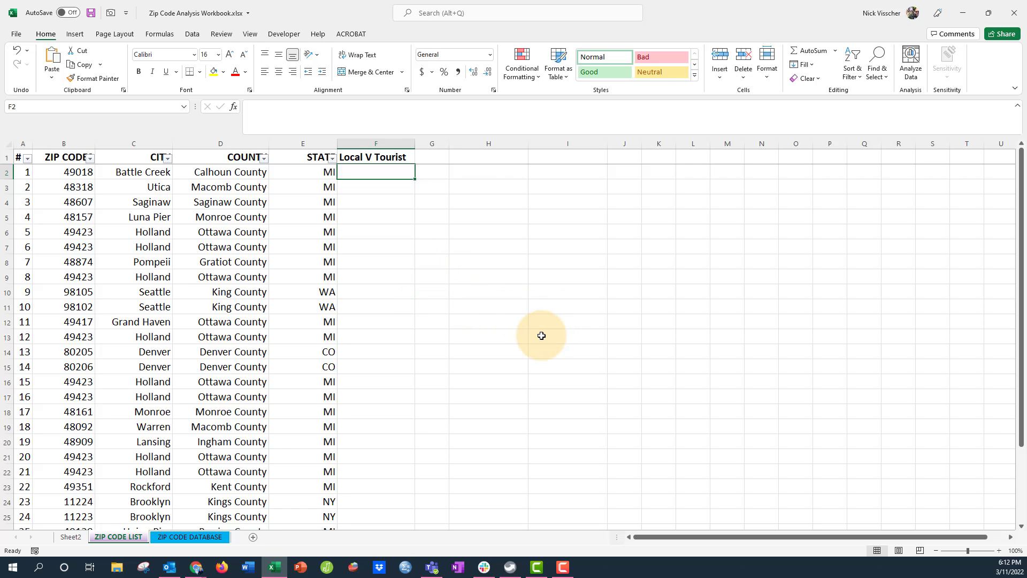
click(294, 173)
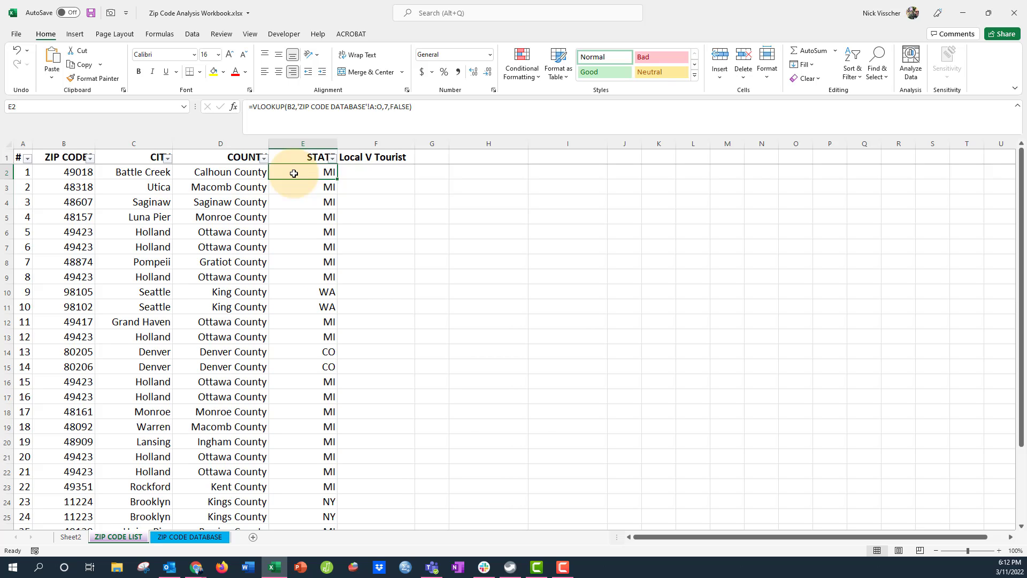
click(399, 171)
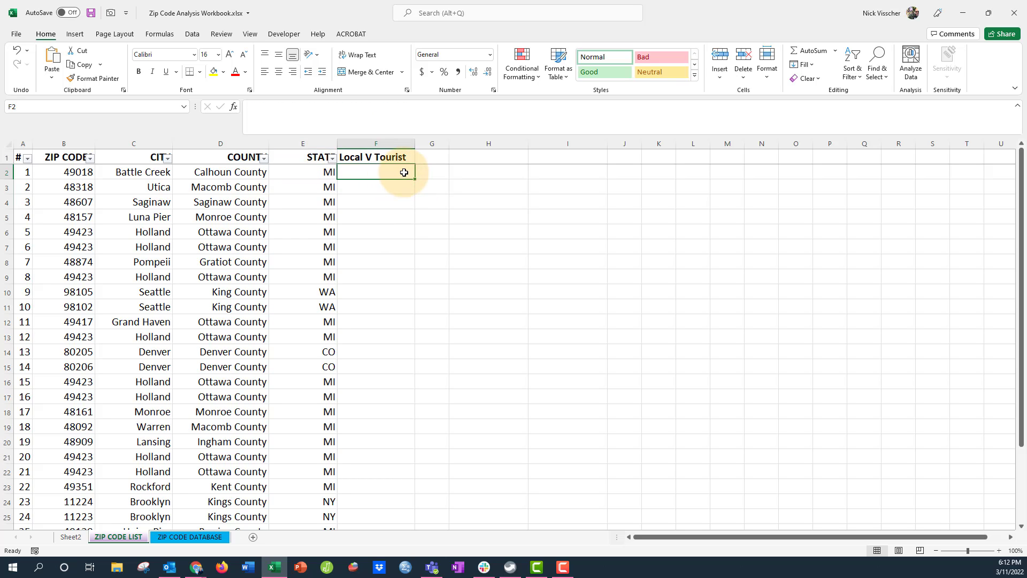
Step: Enter =IF(E2="MI","LOCAL","TOURIST") in F2 so the first row reads LOCAL
click(394, 106)
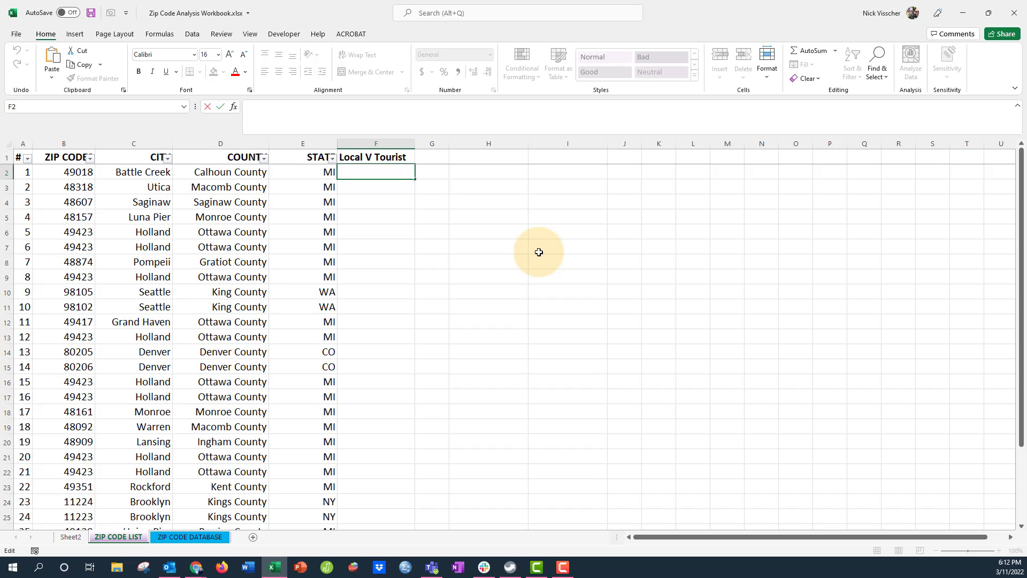
text(=if)
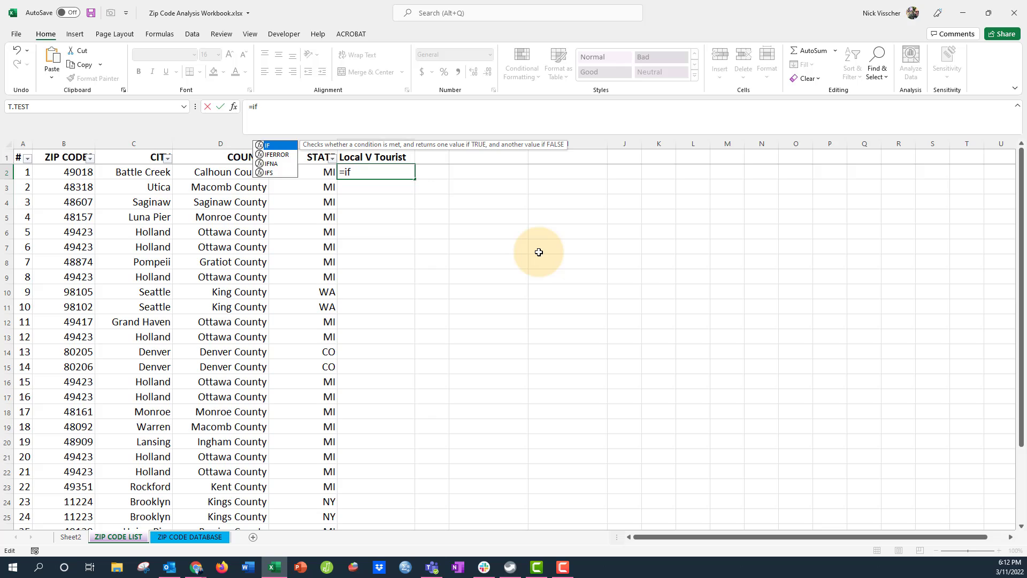
text(()
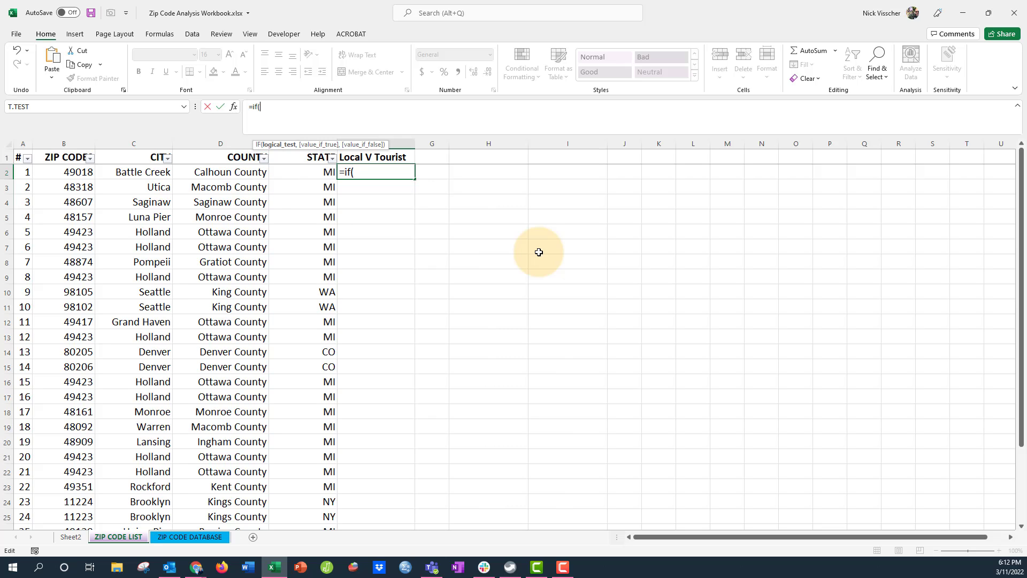
click(281, 172)
text(="MI)
key(BackSpace)
key(BackSpace)
text(MI)
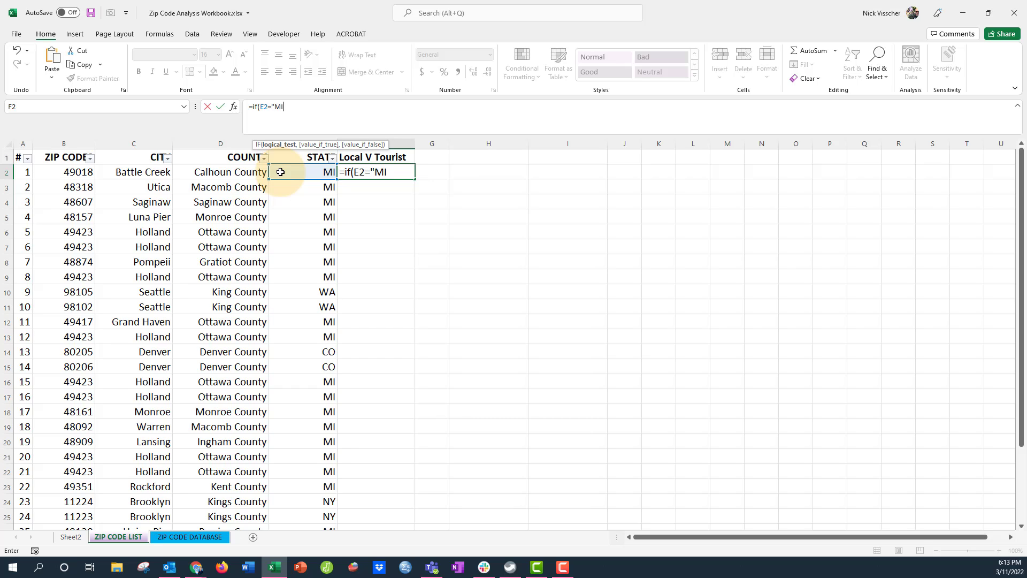
text(",)
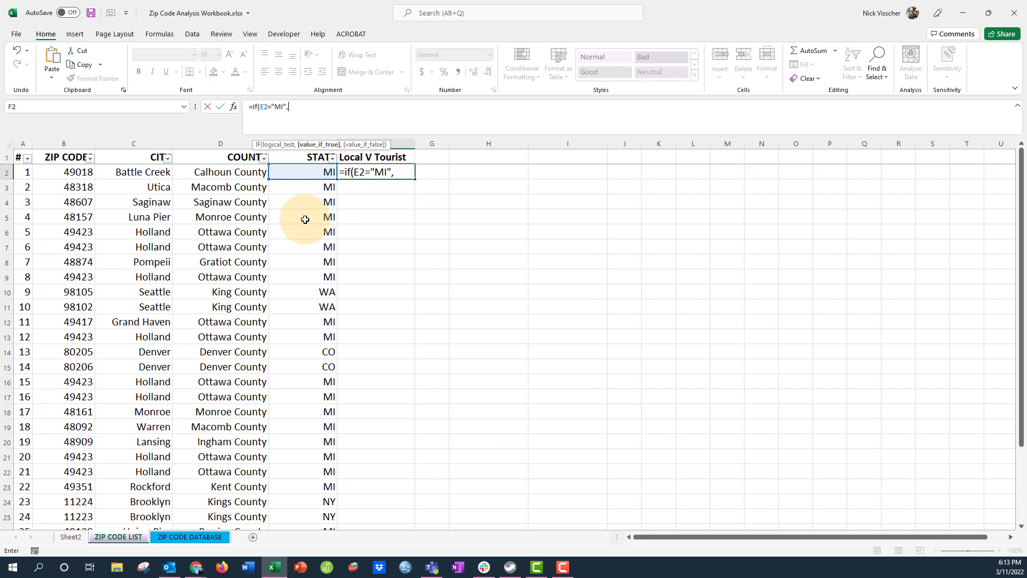
text("LOCAL",)
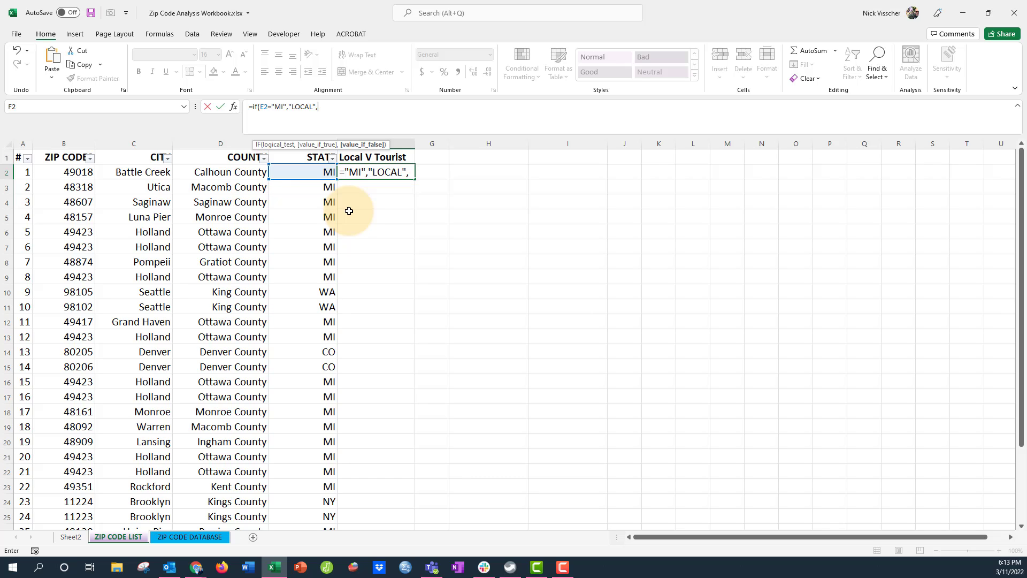
text("TOURIST")
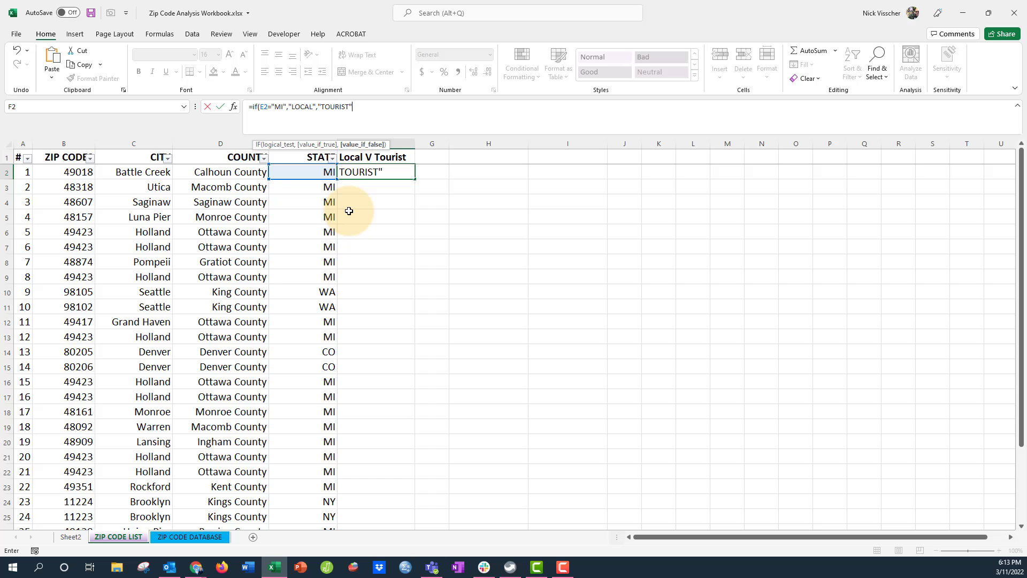
text())
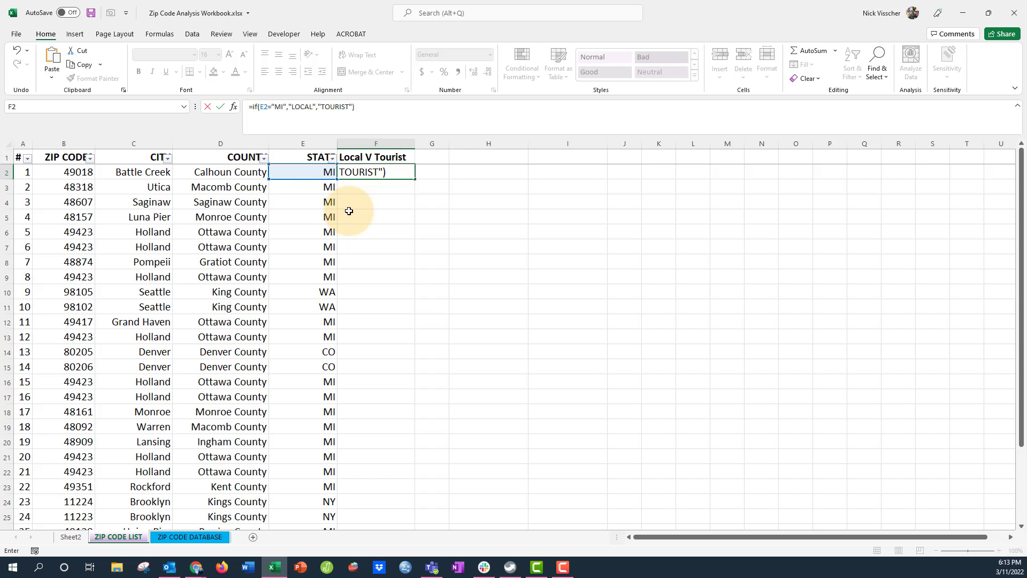
key(Return)
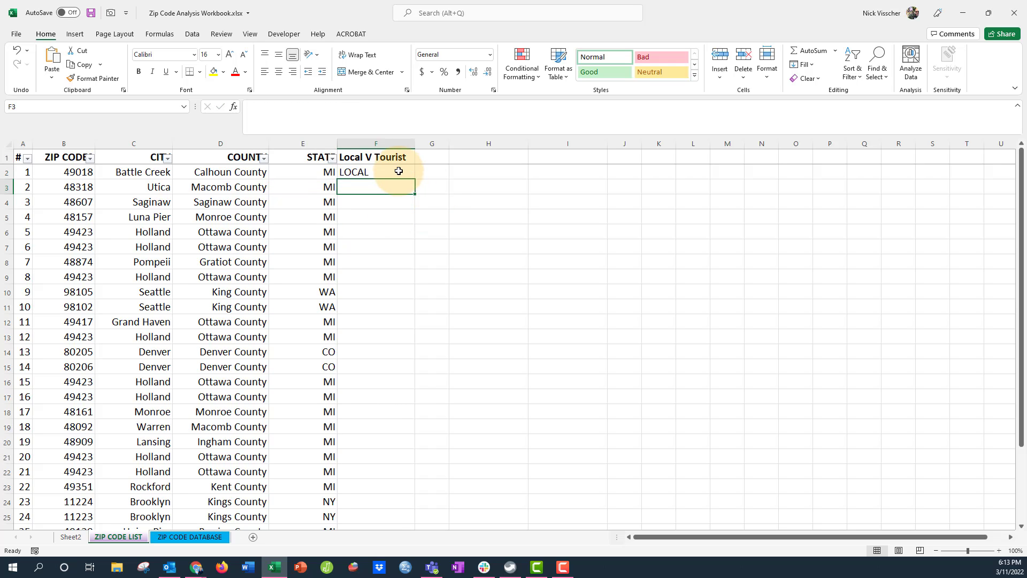
Step: Copy the IF formula from F2 and paste it into F3
click(399, 172)
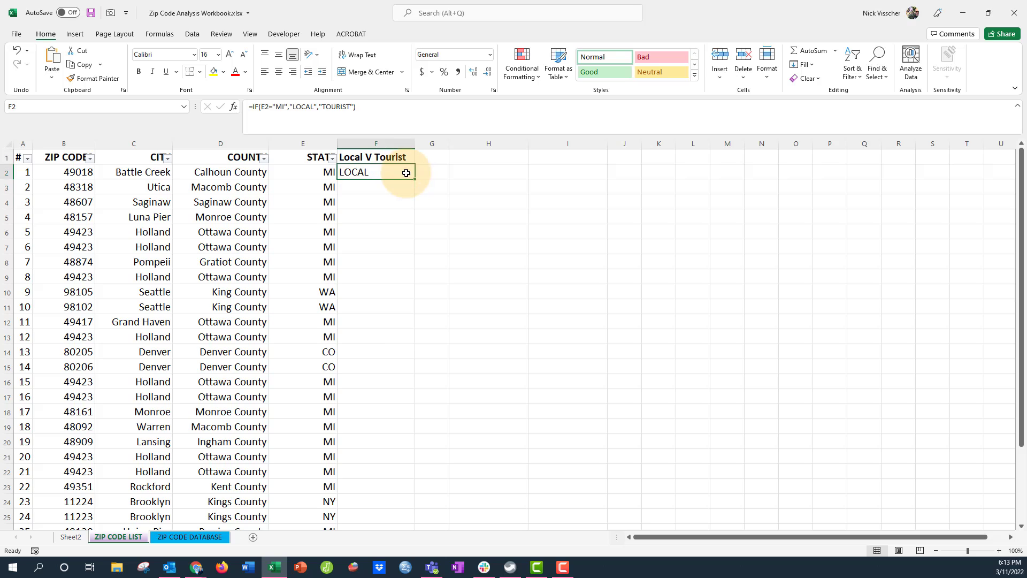
click(295, 171)
click(385, 173)
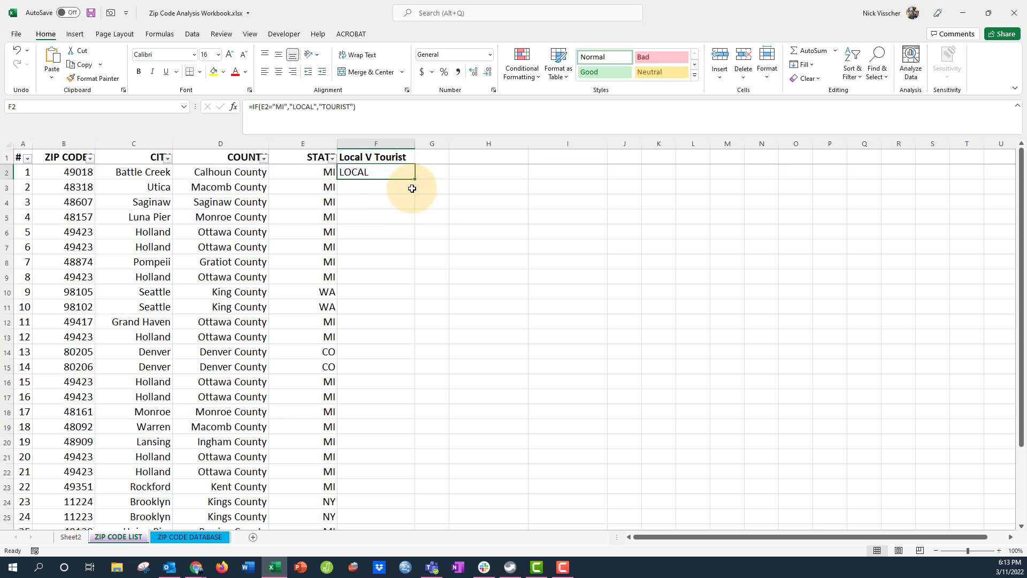
right_click(392, 169)
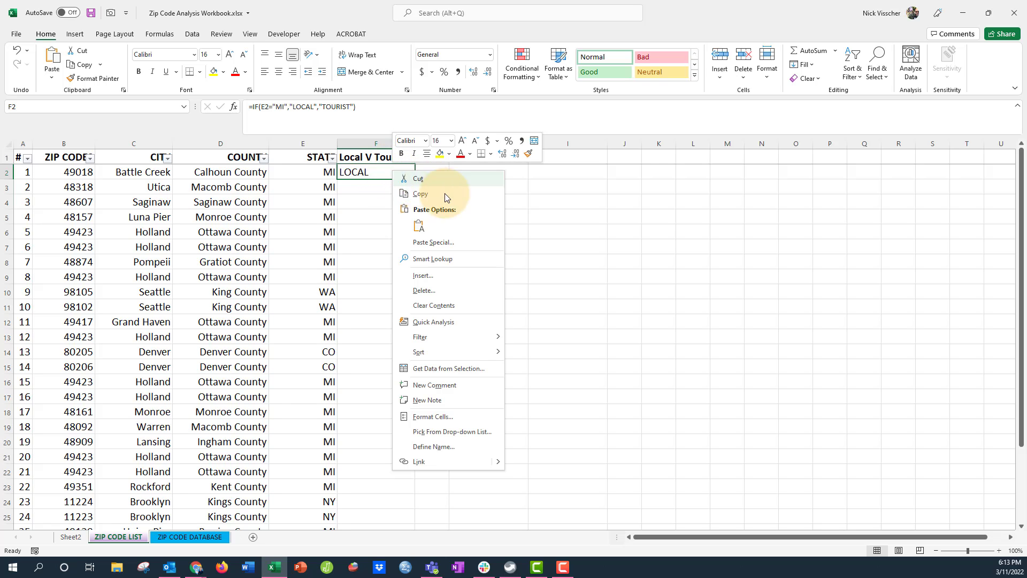
click(454, 196)
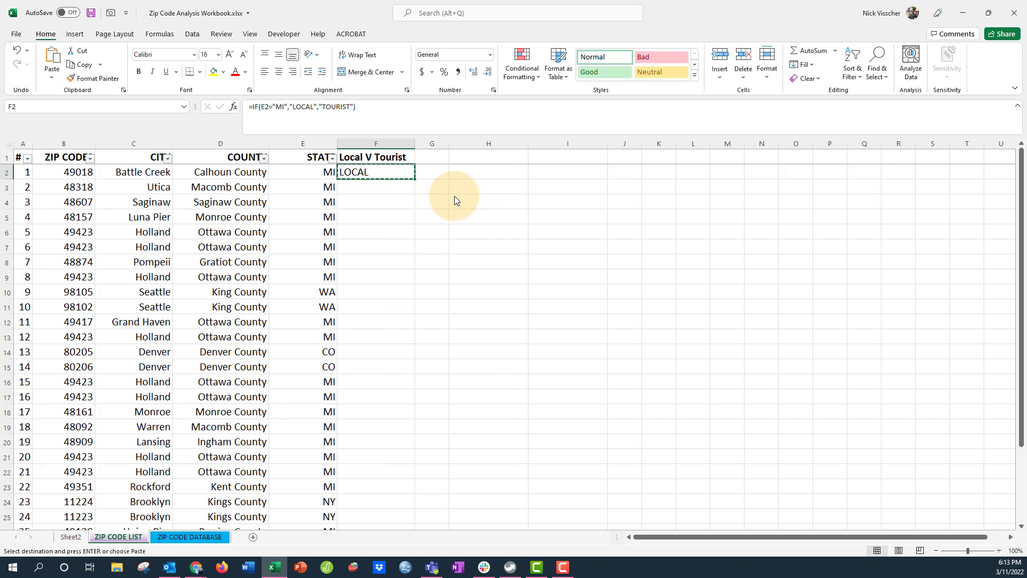
click(403, 188)
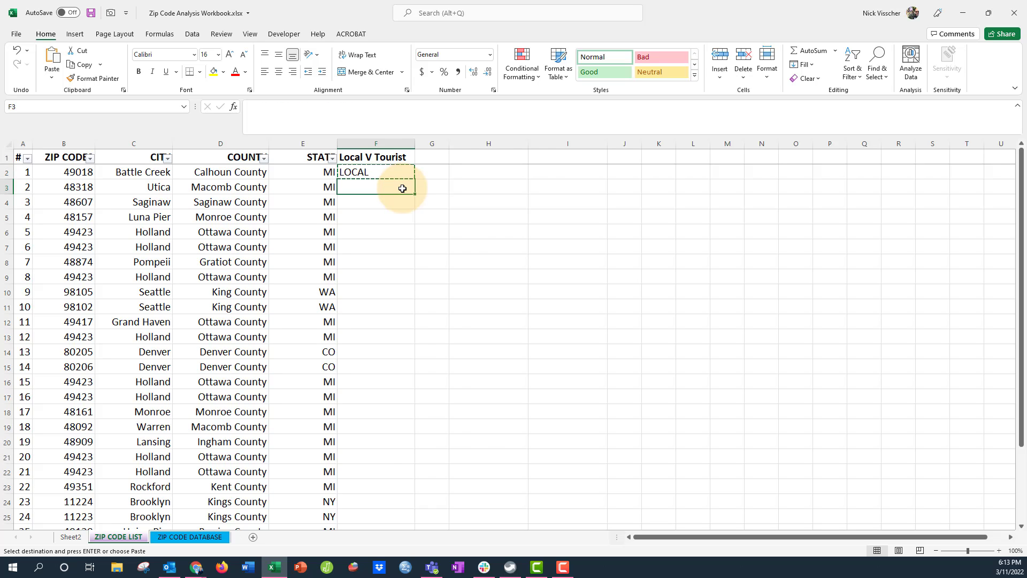
right_click(403, 188)
click(423, 241)
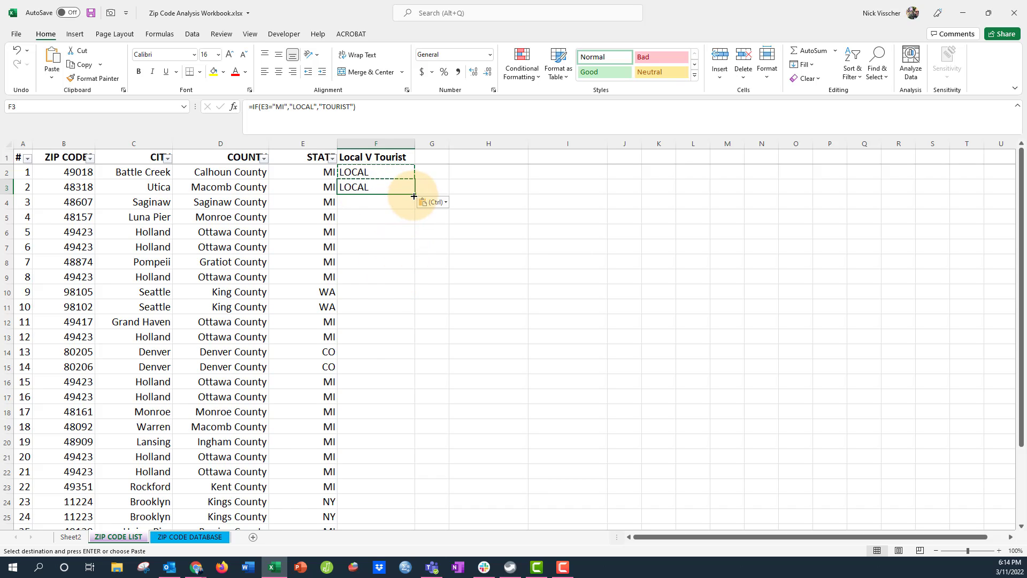
Step: Fill the formula down column F for all 30 rows, check results, then return to Sheet2
drag(414, 196, 376, 504)
click(478, 441)
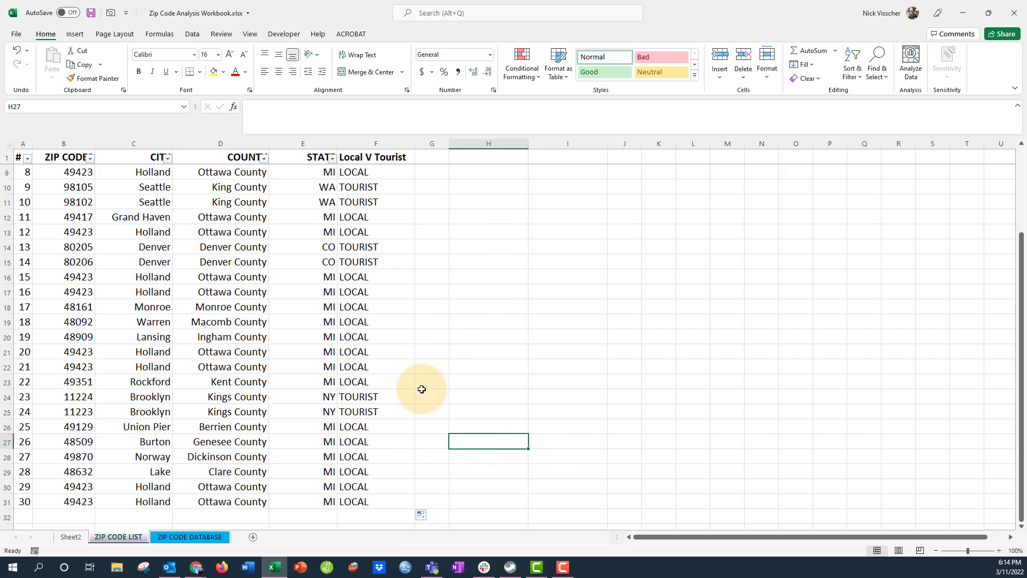
click(305, 393)
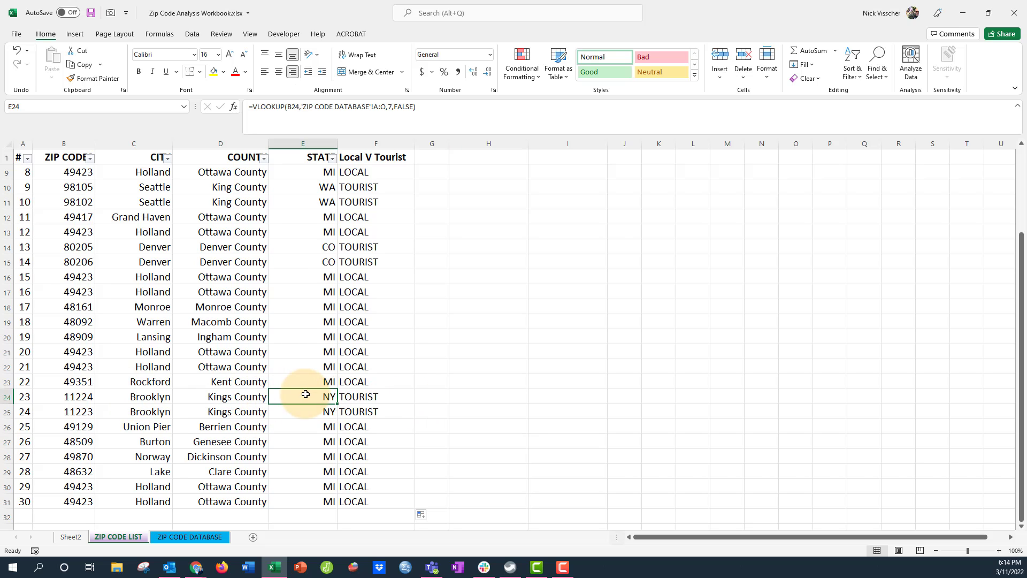
click(394, 396)
scroll(393, 428, down, 2)
scroll(393, 416, up, 5)
click(383, 171)
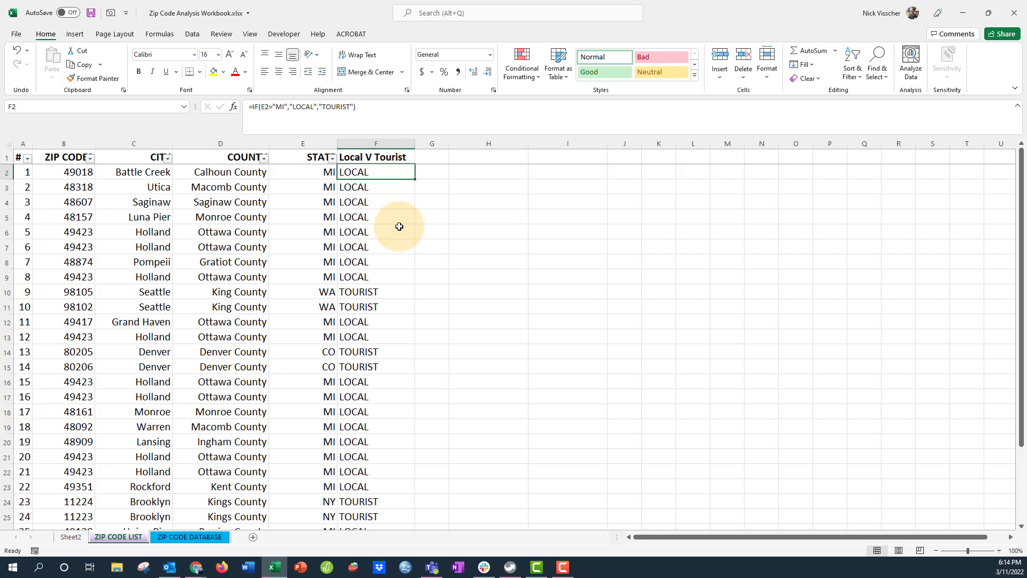
scroll(390, 291, down, 3)
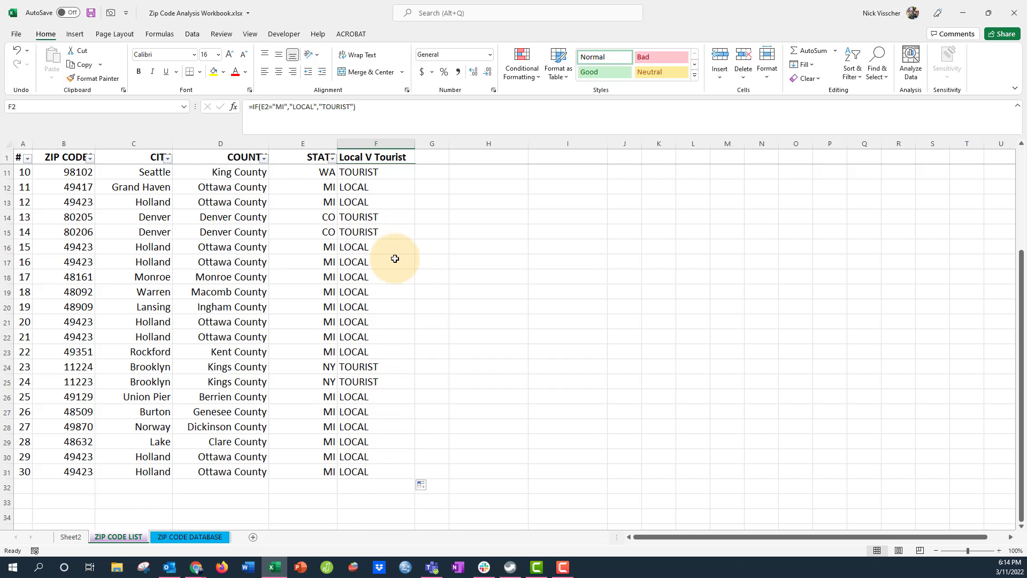
scroll(385, 296, up, 3)
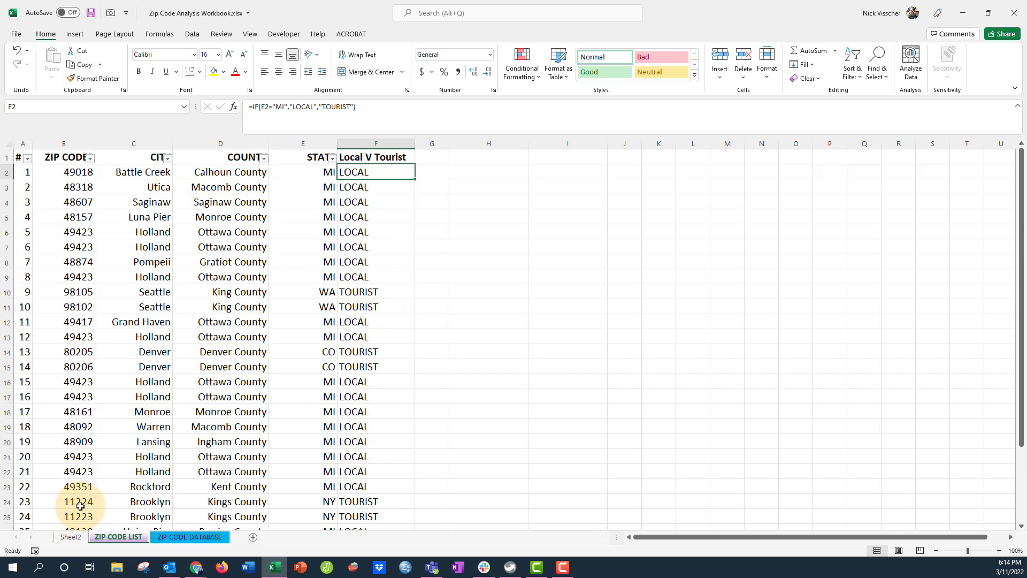
click(72, 538)
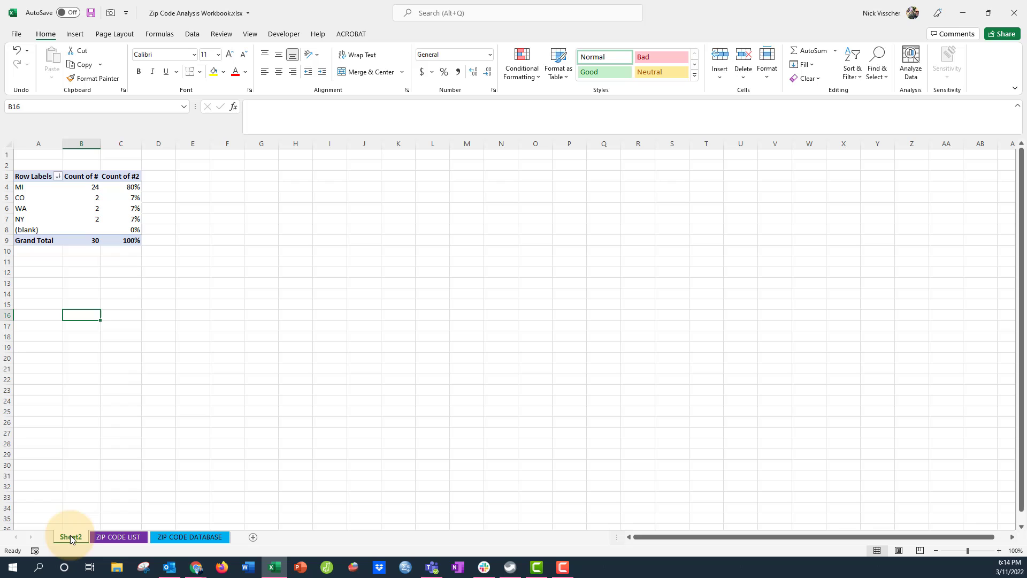
Step: With the pivot selected, open Change Data Source on the PivotTable Analyze ribbon
click(42, 179)
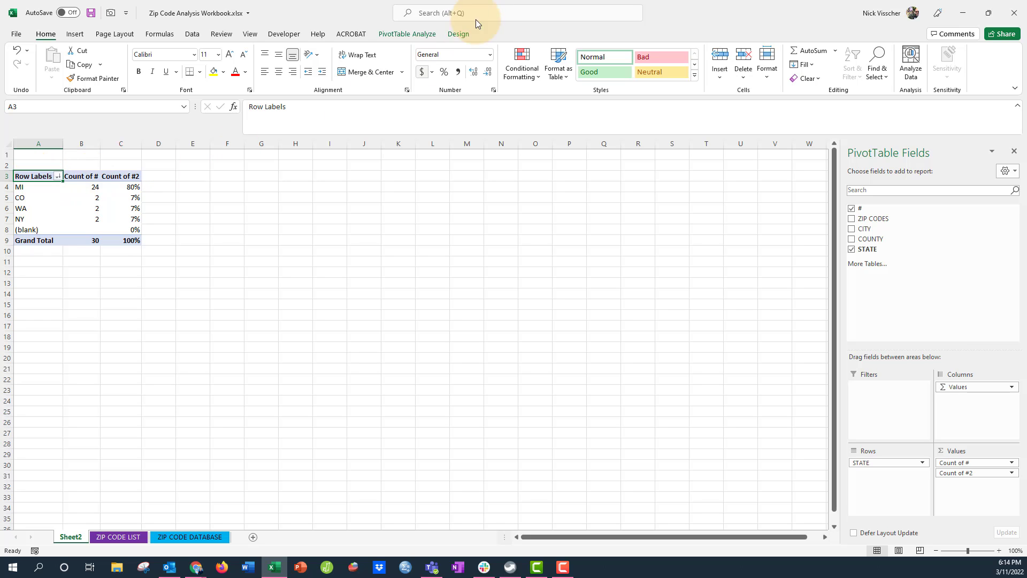
click(436, 33)
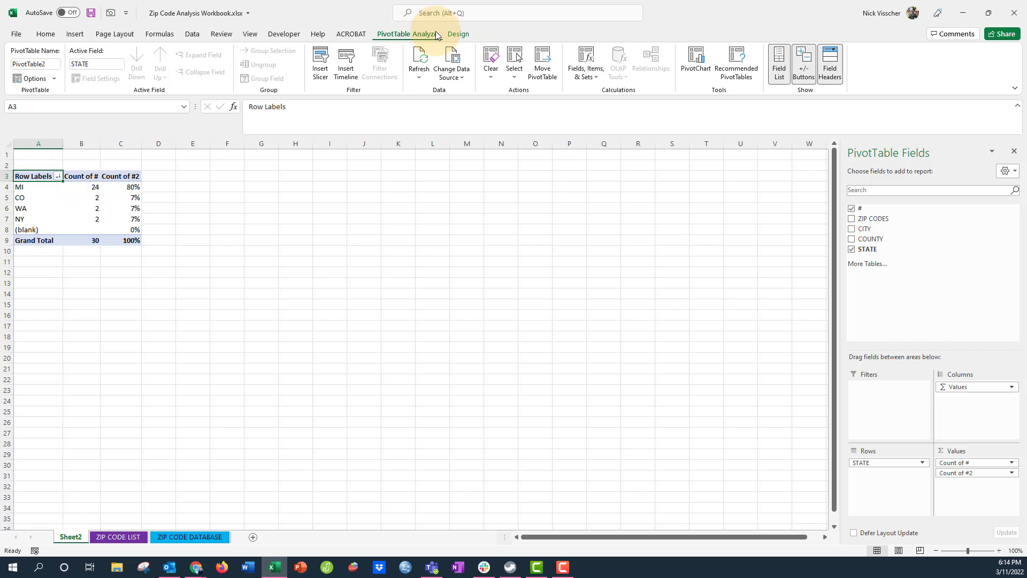
click(461, 78)
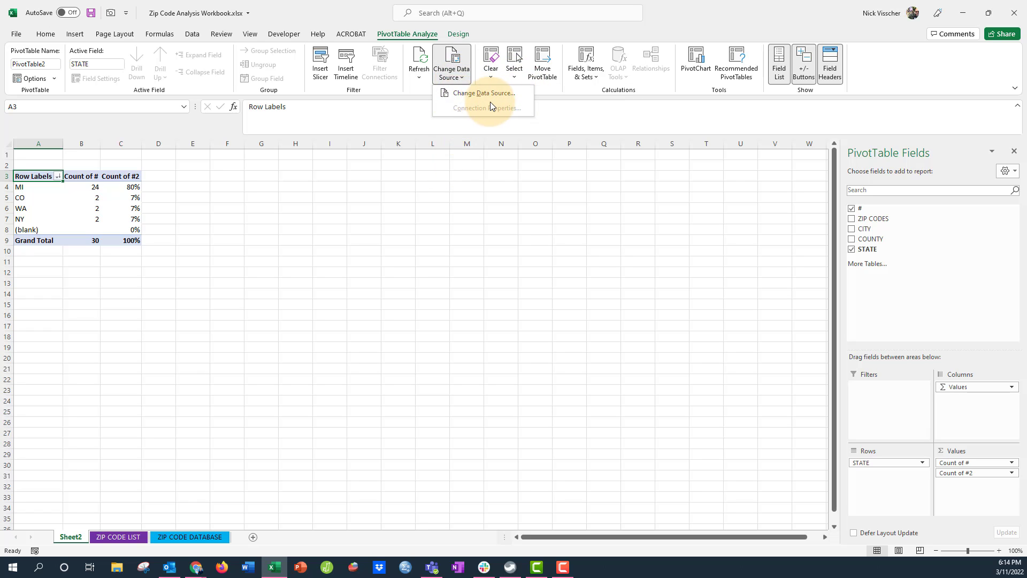
Step: Set the pivot's source range to 'ZIP CODE LIST'!$A:$F
click(521, 93)
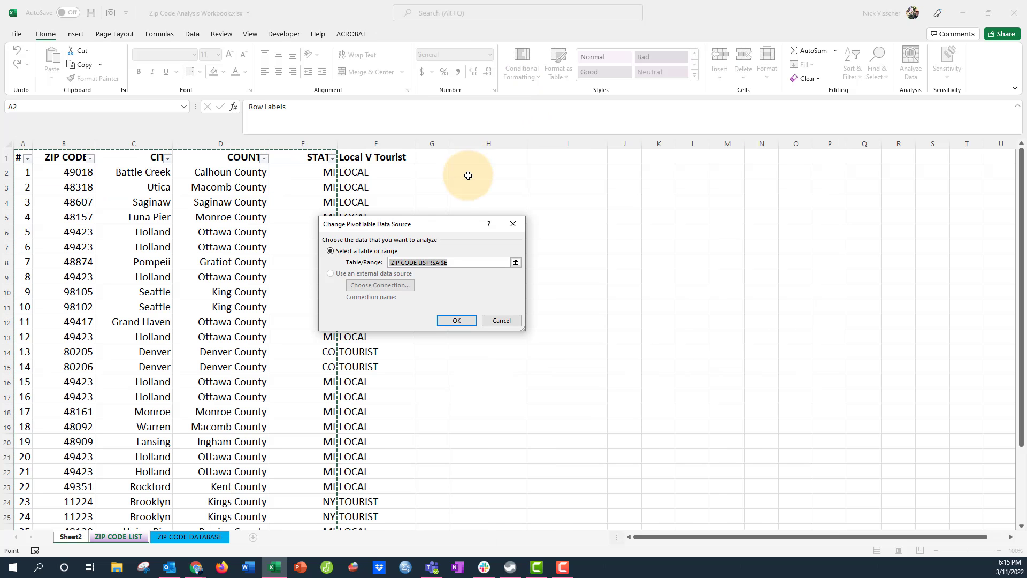
drag(441, 224, 600, 198)
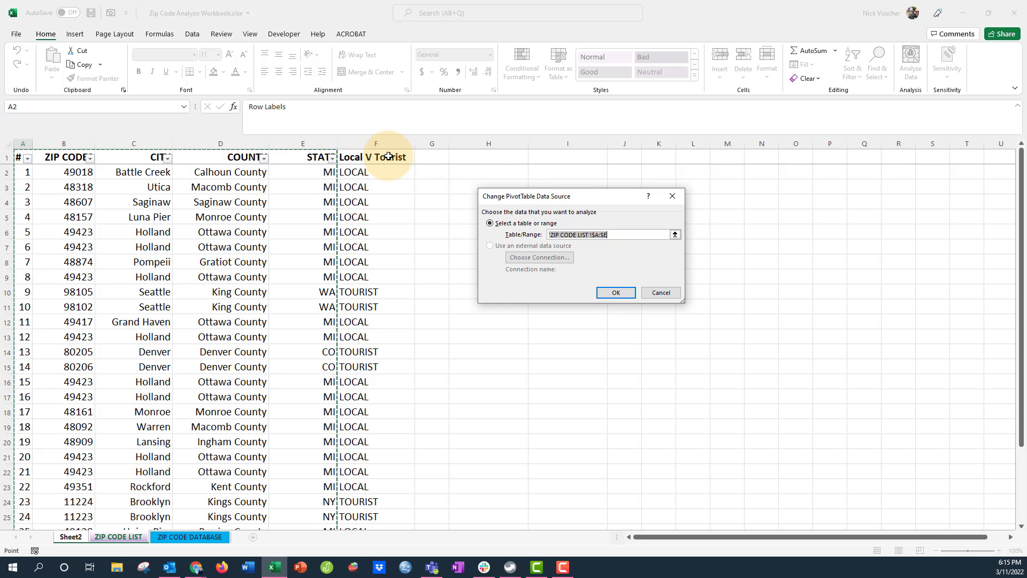
click(610, 234)
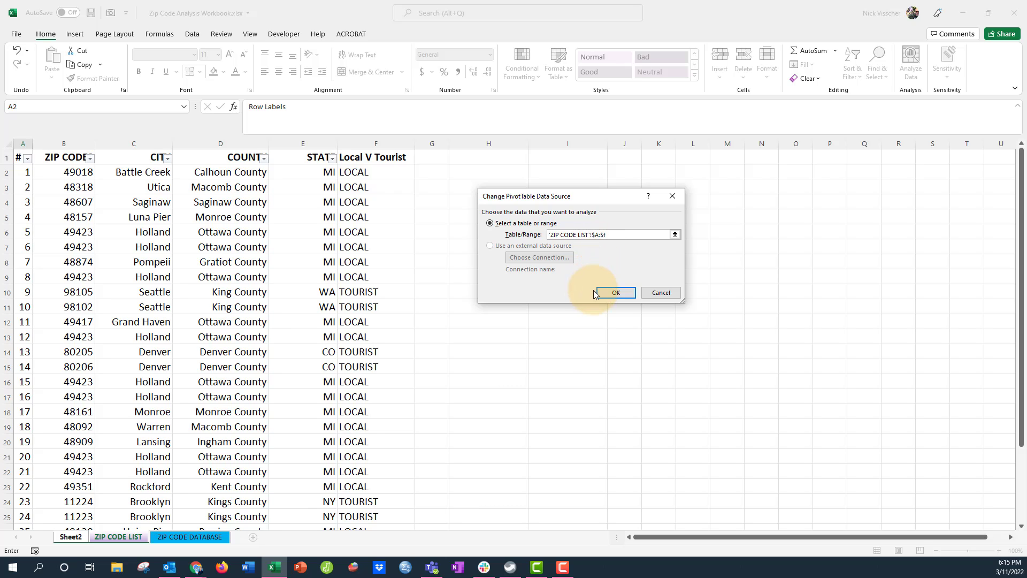
click(615, 292)
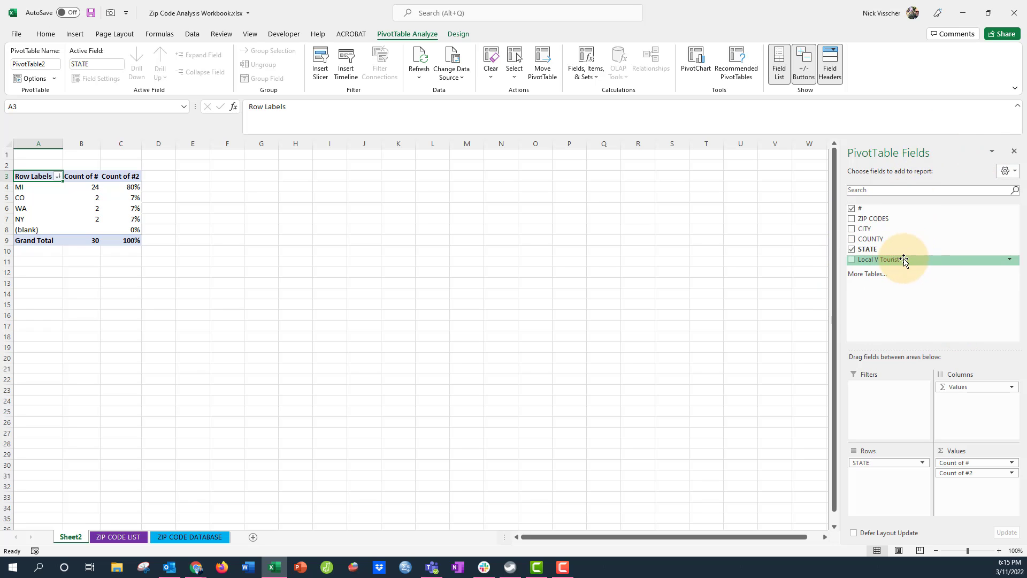
Step: Replace STATE with Local V Tourist as the pivot's row field
drag(905, 261, 906, 464)
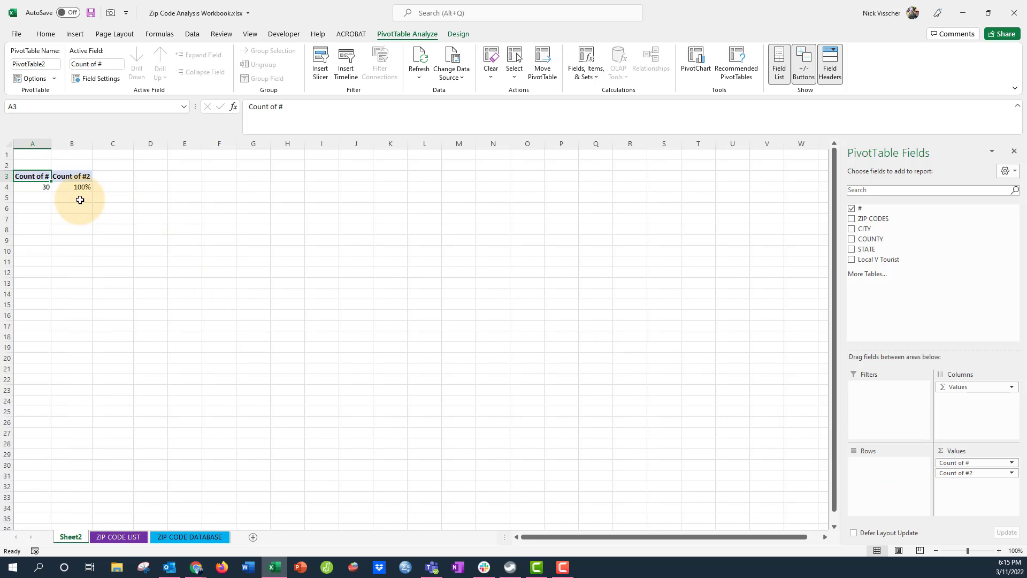
click(34, 172)
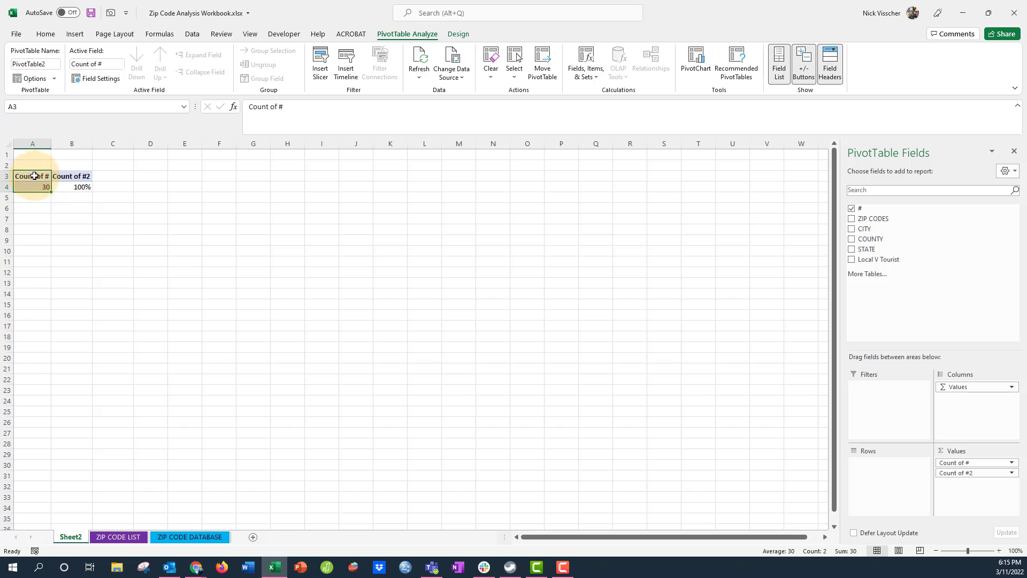
click(34, 186)
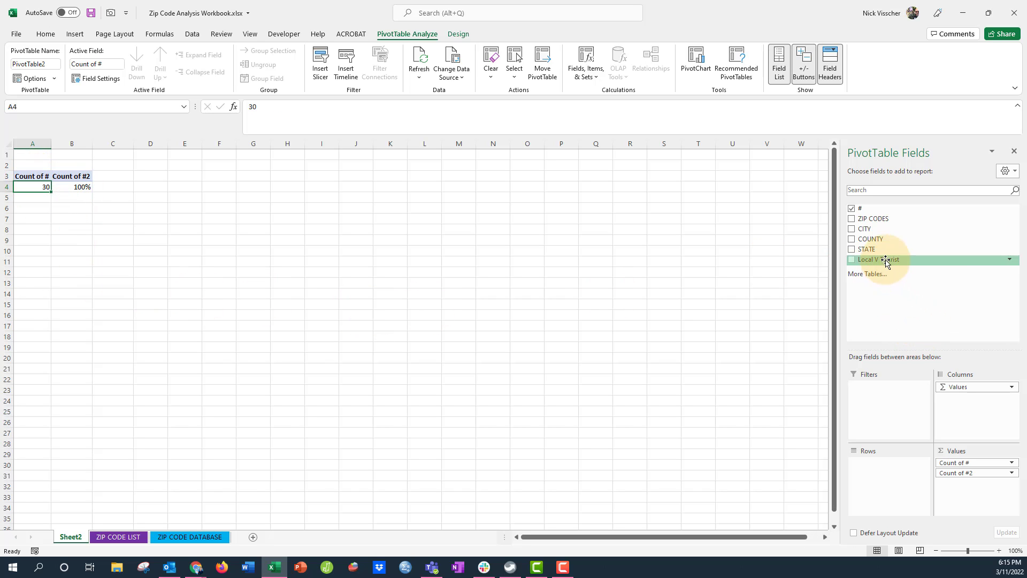
drag(889, 262, 883, 480)
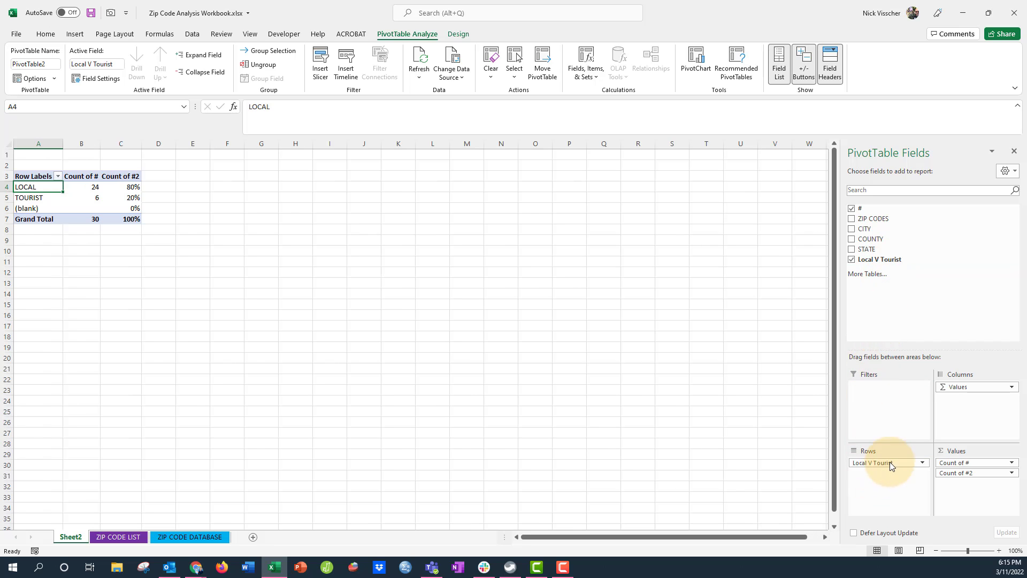
Step: Verify the new rows: LOCAL 24 (80%) and TOURIST 6 (20%)
click(91, 188)
click(47, 186)
click(81, 195)
click(34, 198)
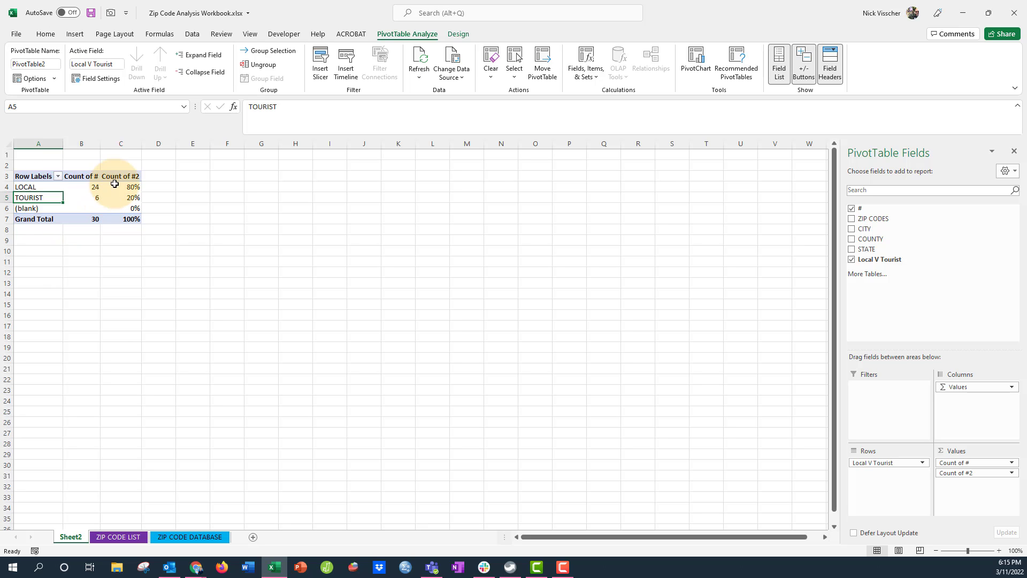
click(115, 185)
click(107, 198)
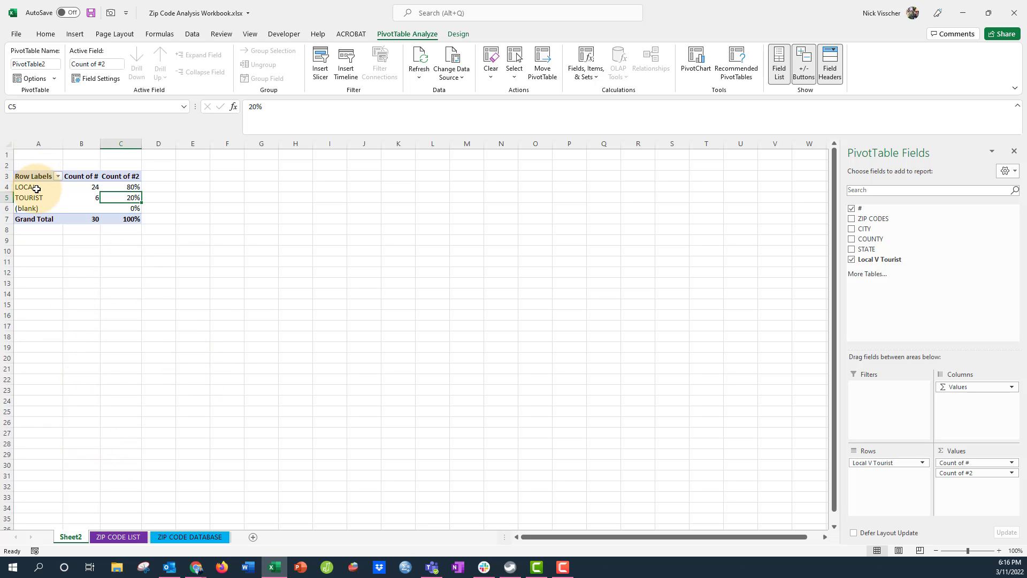
Step: Select the whole pivot range A3:C7 and copy it with Ctrl+C
drag(36, 189, 138, 197)
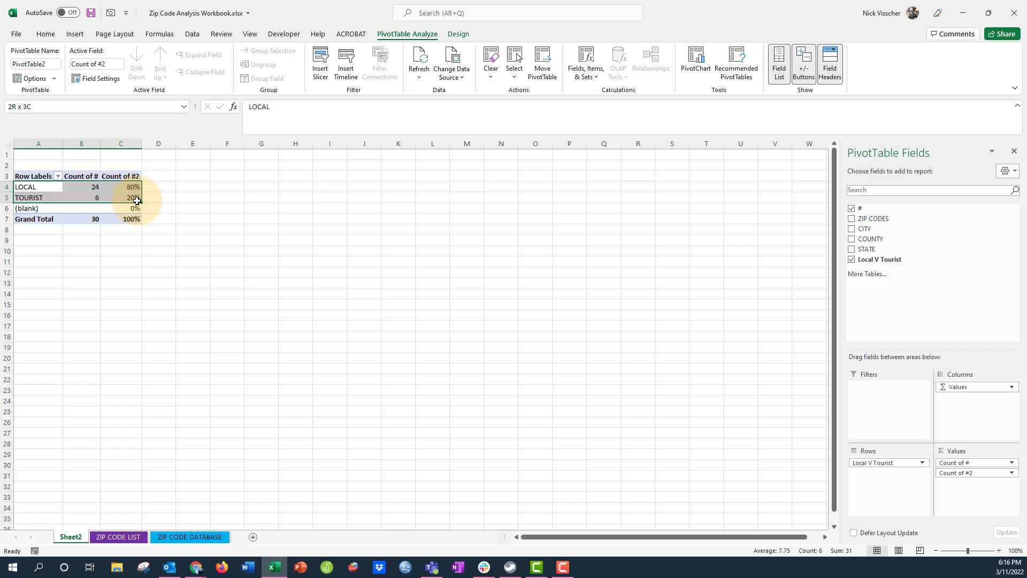
click(36, 176)
drag(36, 176, 115, 221)
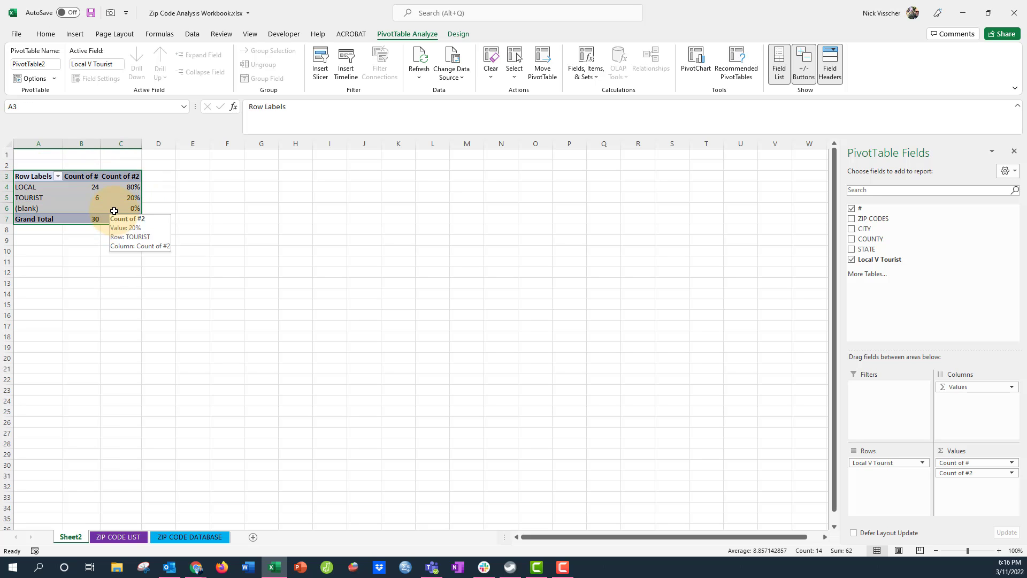
key(ctrl+c)
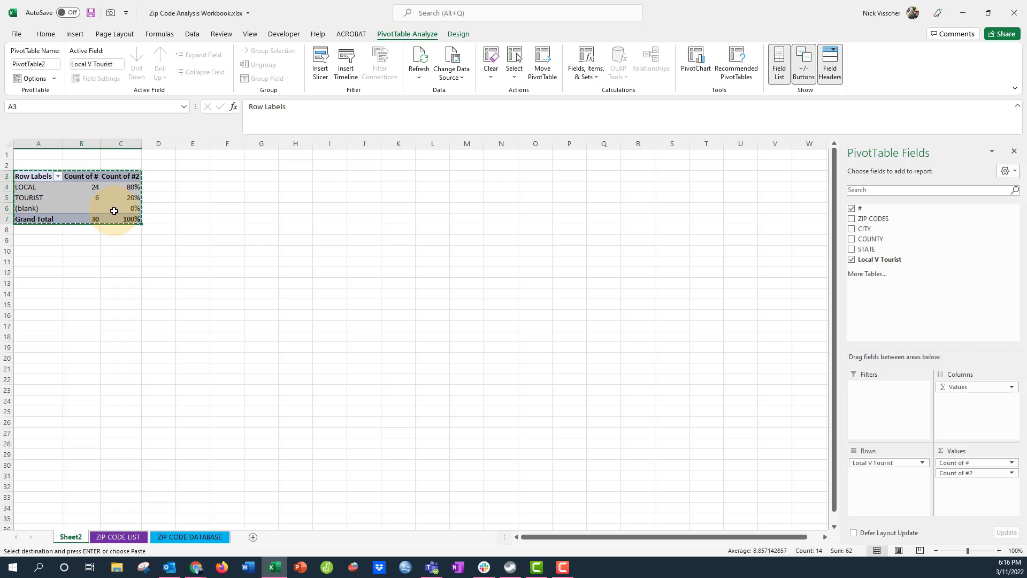
click(259, 175)
Step: Paste the copied pivot at G3 as values only
right_click(257, 175)
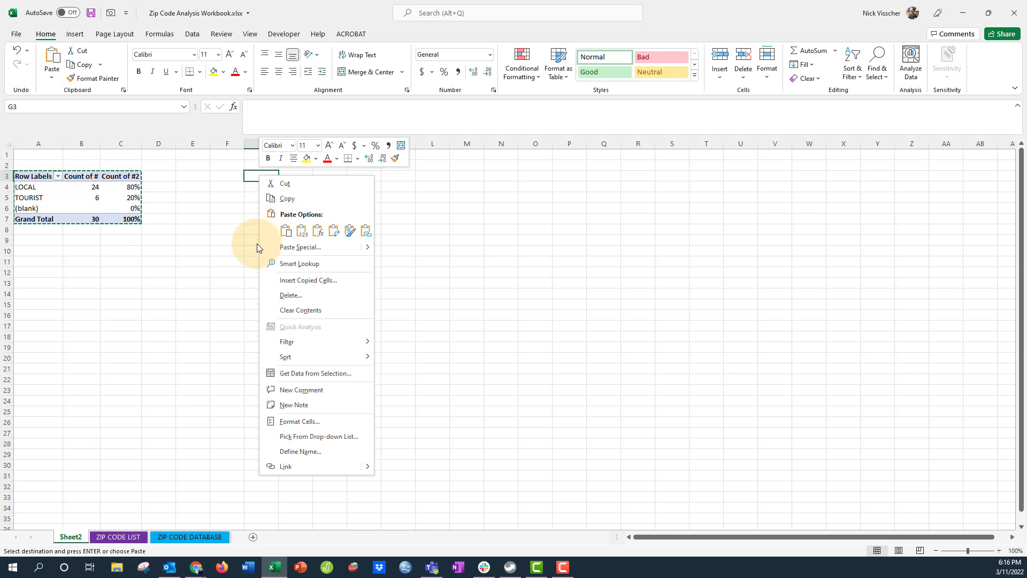
click(303, 235)
click(298, 282)
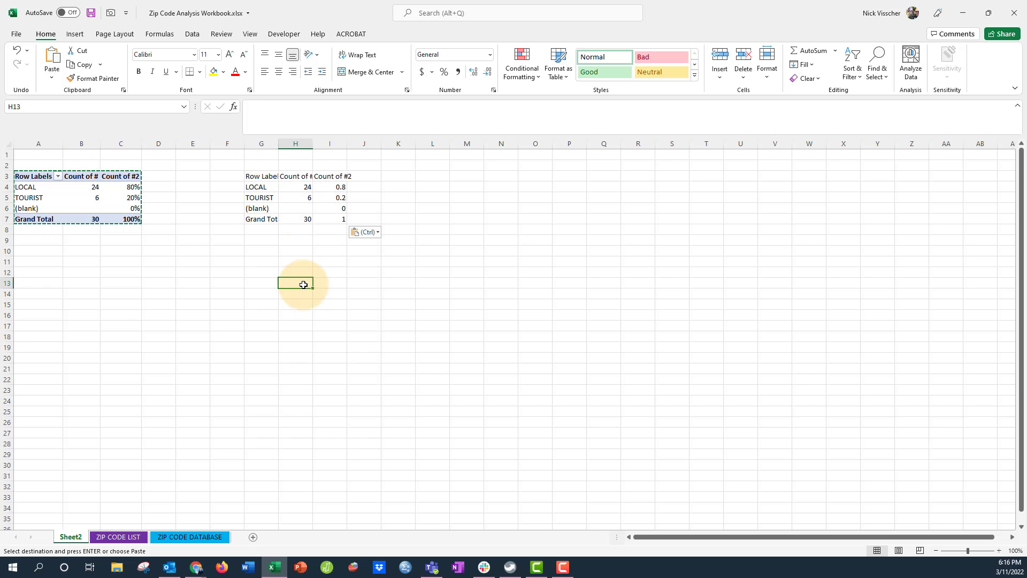
click(267, 174)
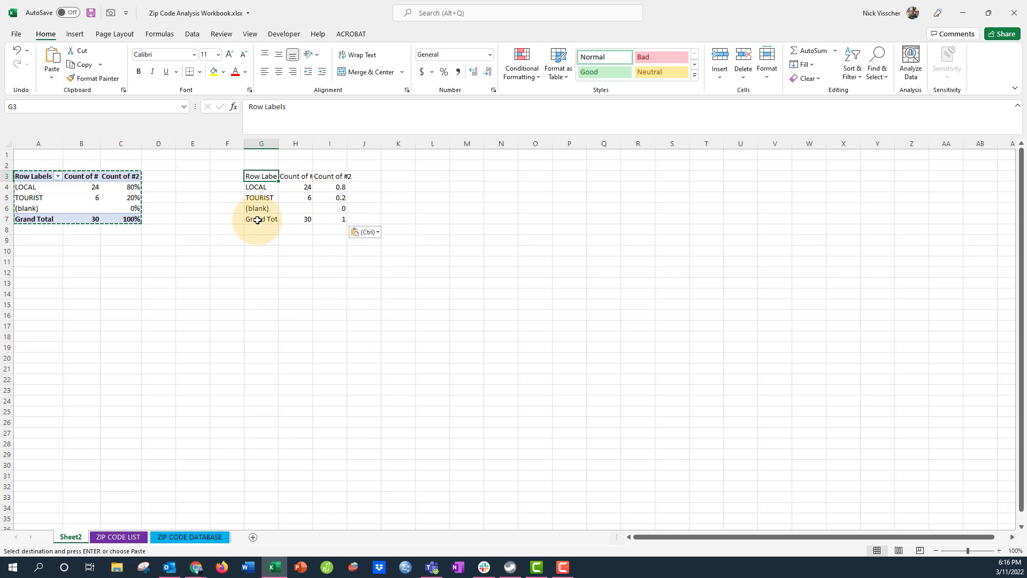
Step: Apply Percent Style to the share column I4:I7
drag(319, 184, 323, 216)
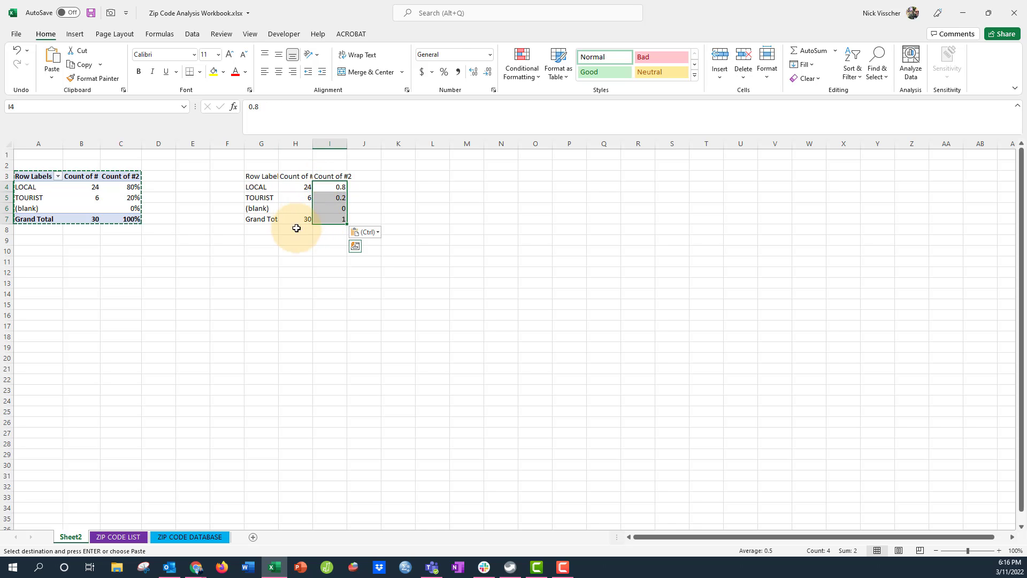
click(445, 72)
click(330, 309)
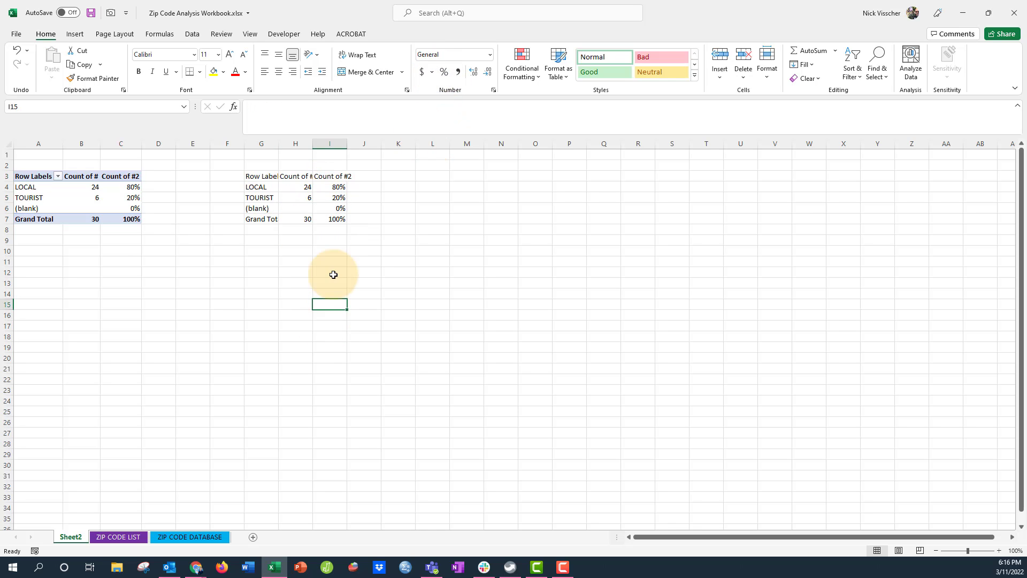
click(268, 176)
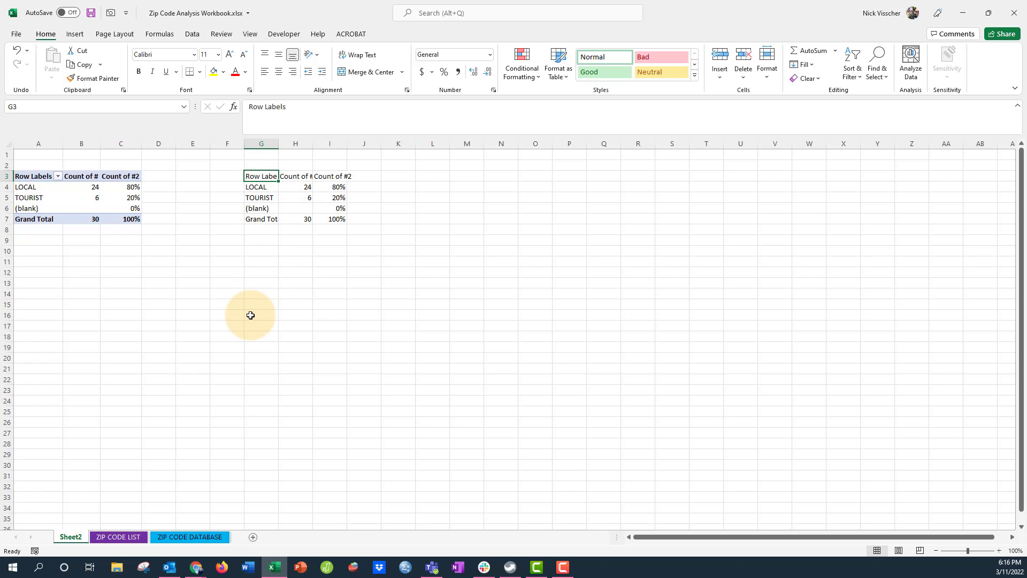
Step: Clear the Row Labels heading in G3 and relabel H3:I3 as # and %
key(BackSpace)
key(Return)
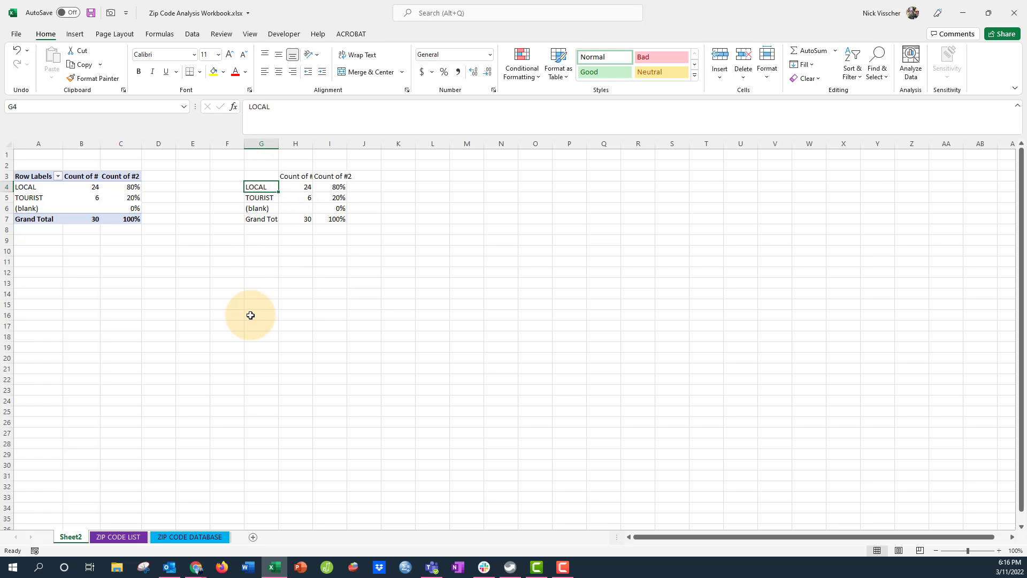
key(Up)
key(Right)
text(#)
key(Tab)
text(%)
key(Return)
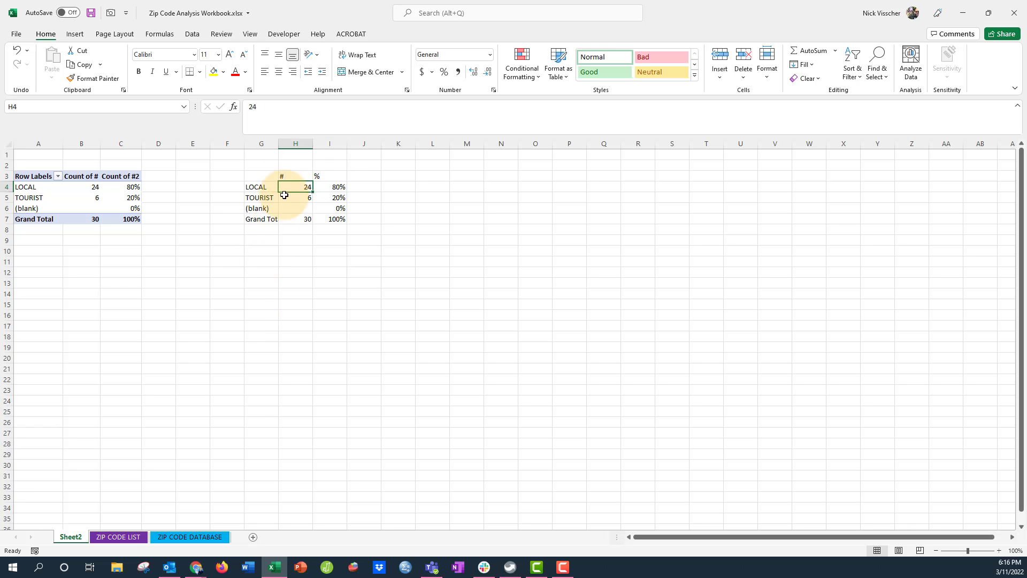
Step: Right-align the summary headings and numbers, and bold the LOCAL and TOURIST labels
drag(296, 172, 318, 217)
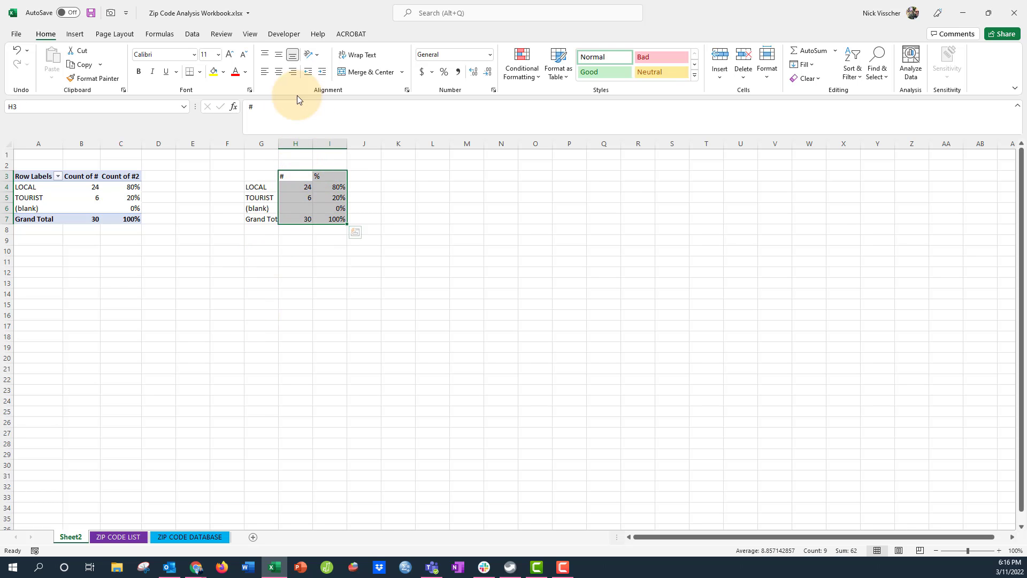
click(294, 72)
click(318, 305)
drag(299, 176, 329, 176)
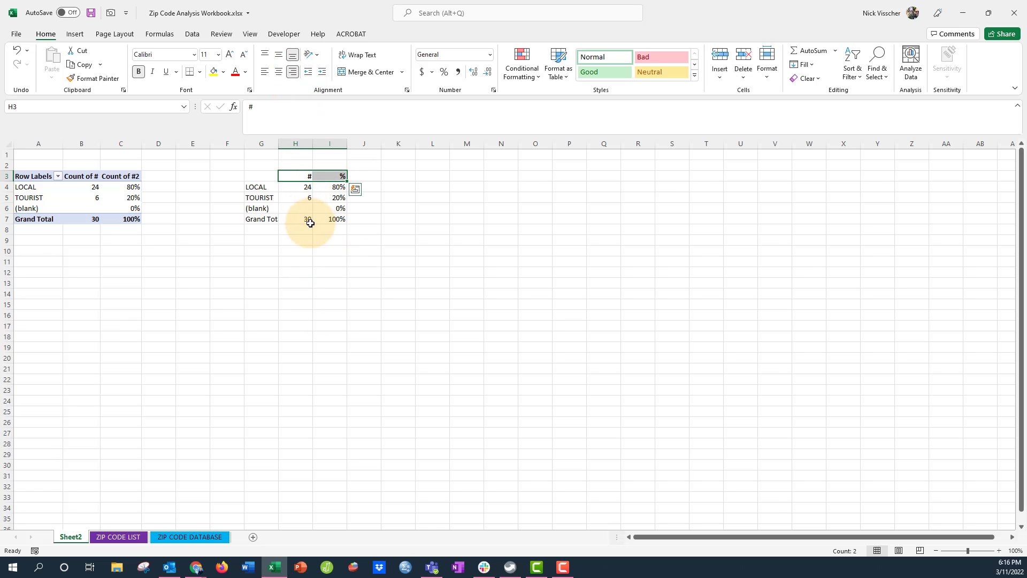
drag(265, 188, 344, 213)
Step: Move the Grand Total row up into the blank row
click(273, 231)
click(259, 219)
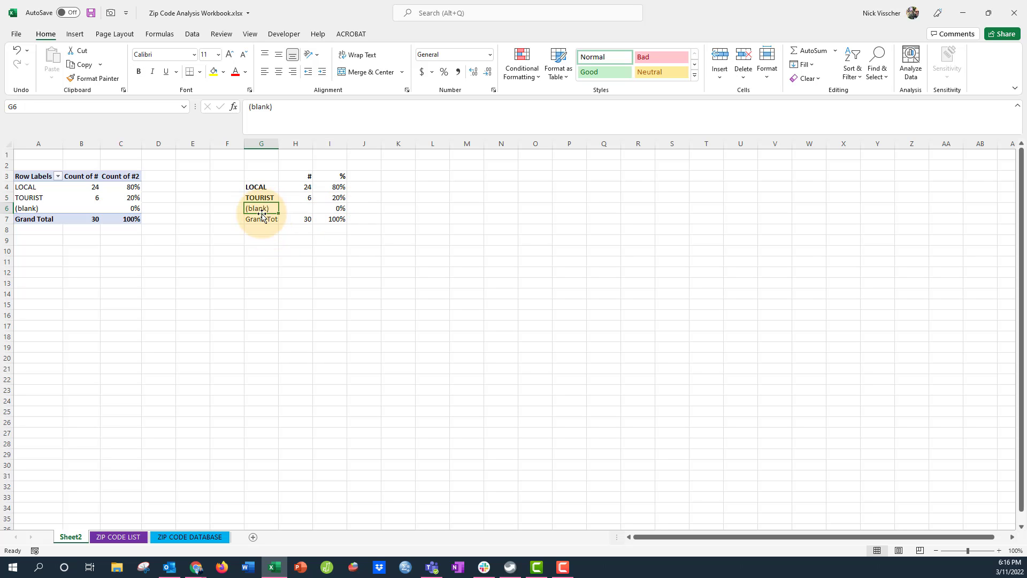
drag(259, 219, 329, 215)
key(ctrl+c)
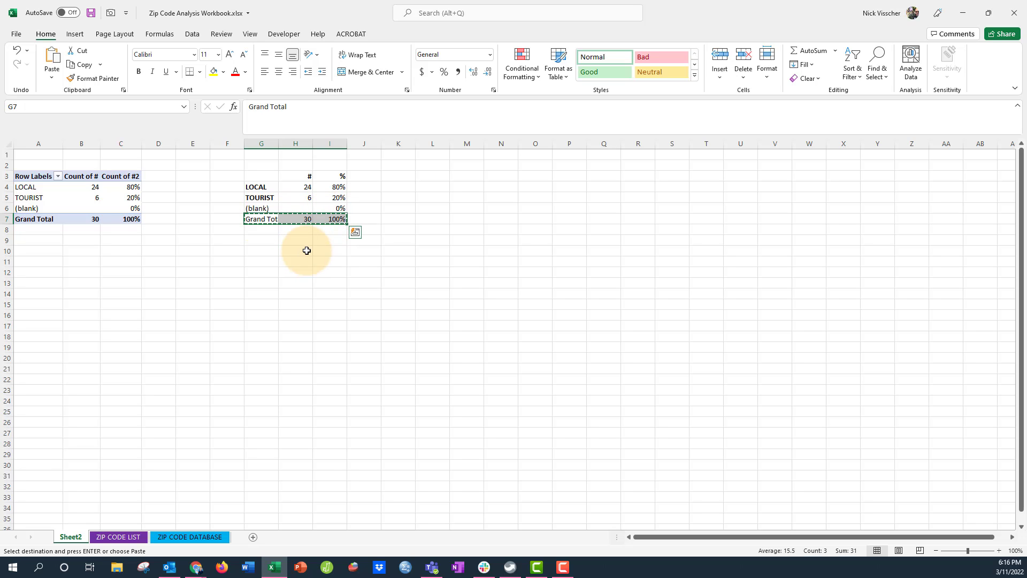
key(Up)
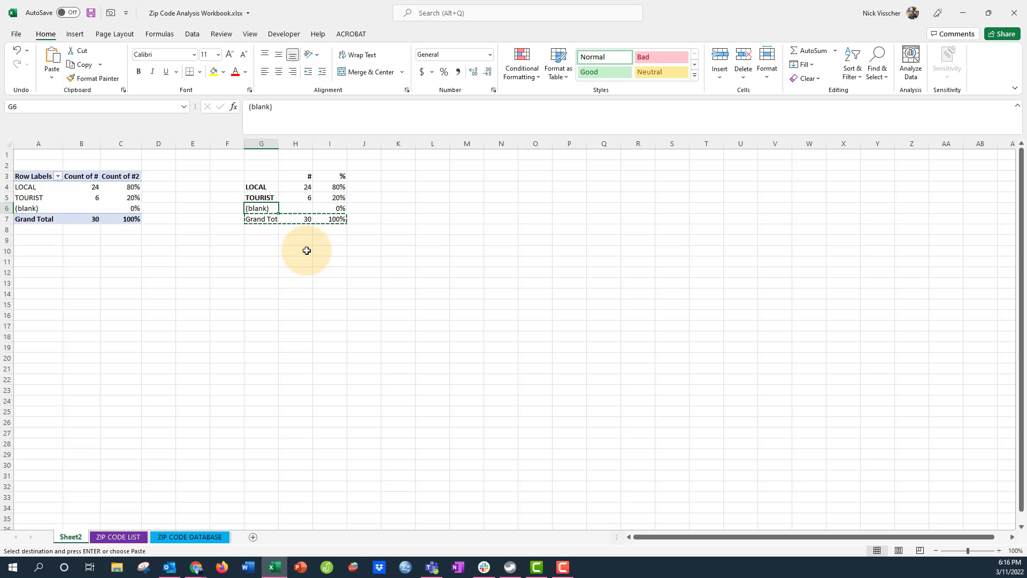
key(Return)
click(299, 272)
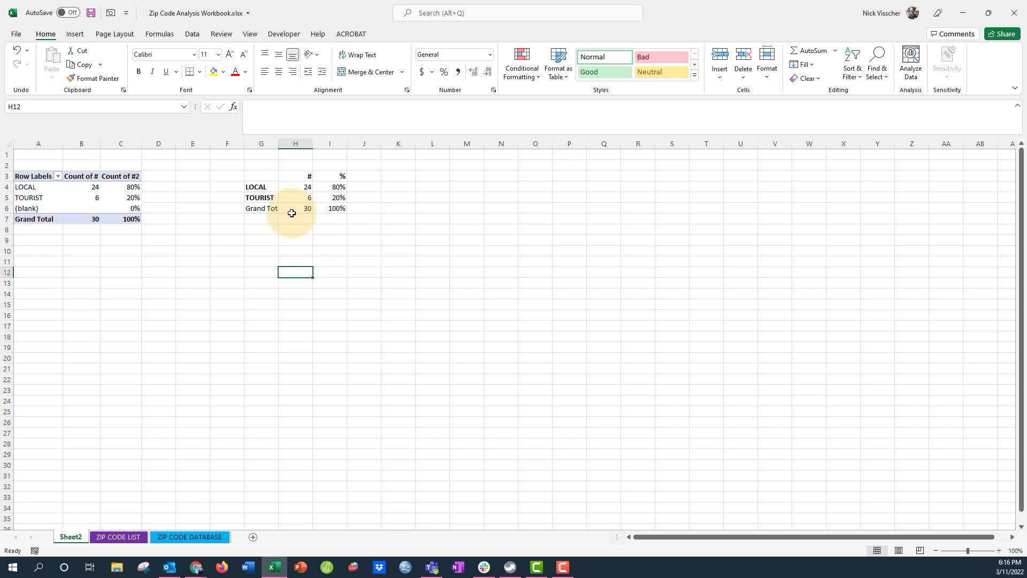
Step: Rename Grand Total to TOTAL and make the TOTAL row bold
click(263, 209)
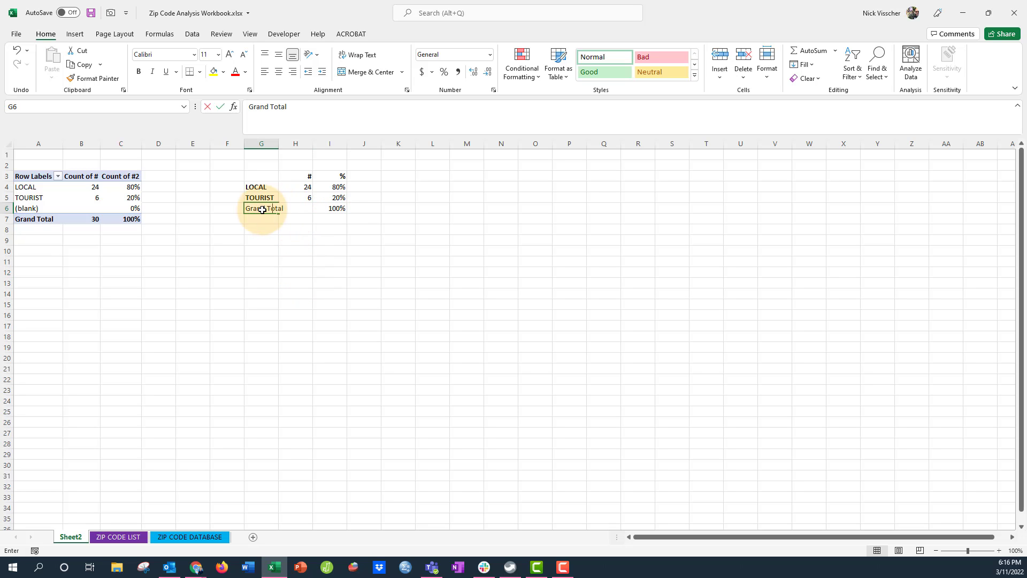
text(to)
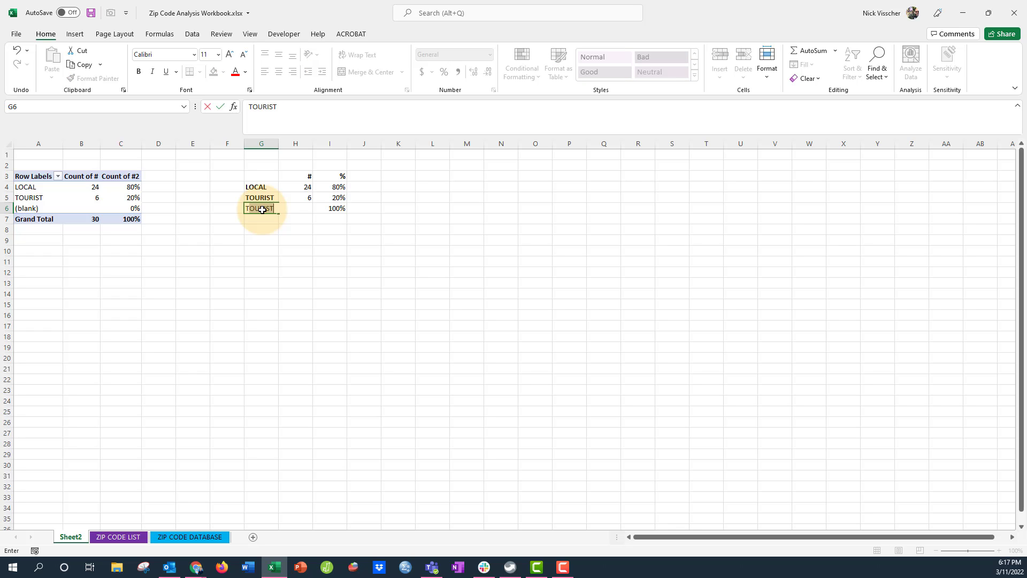
text(TA)
key(Tab)
key(Tab)
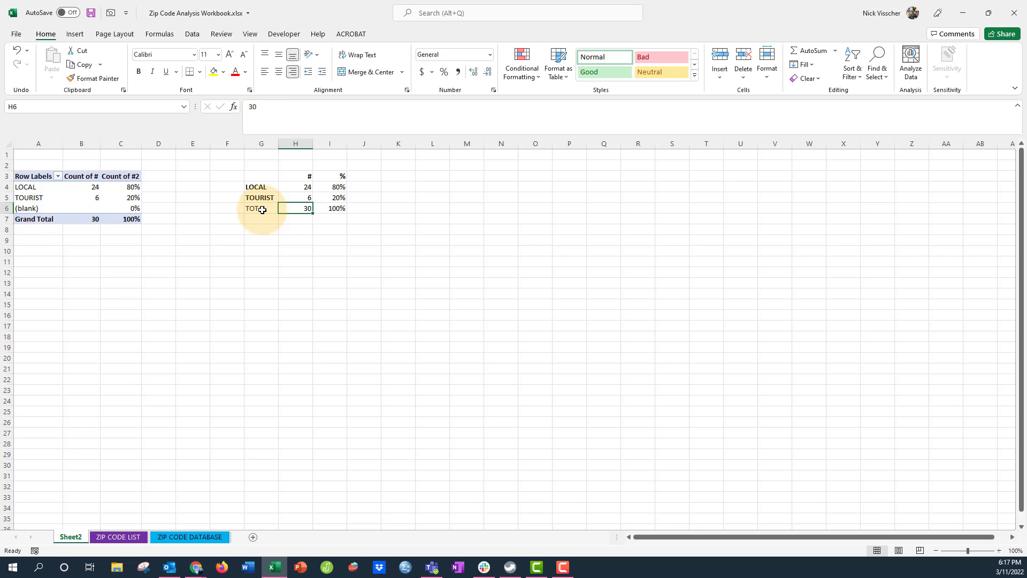
drag(263, 210, 321, 209)
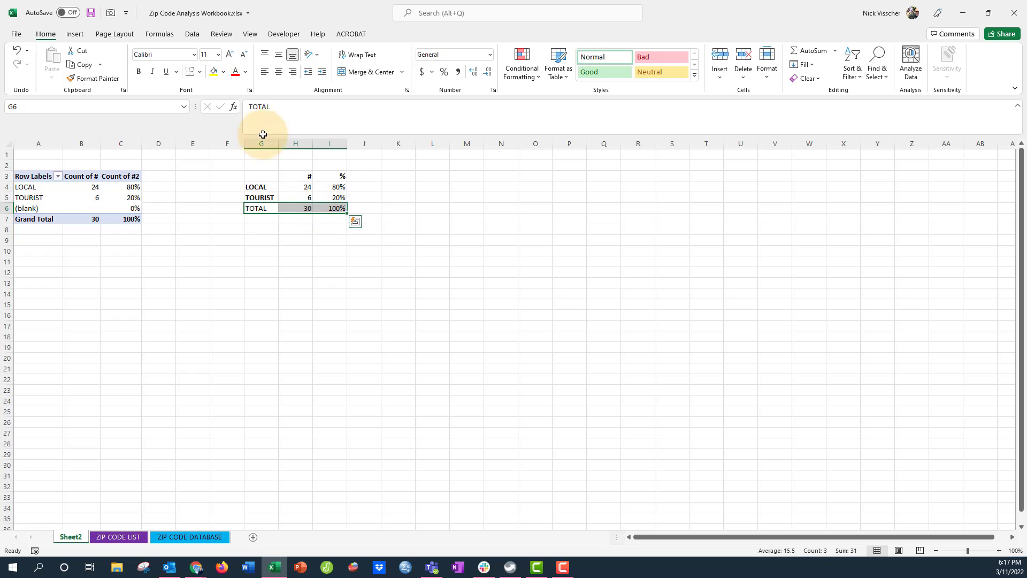
click(152, 71)
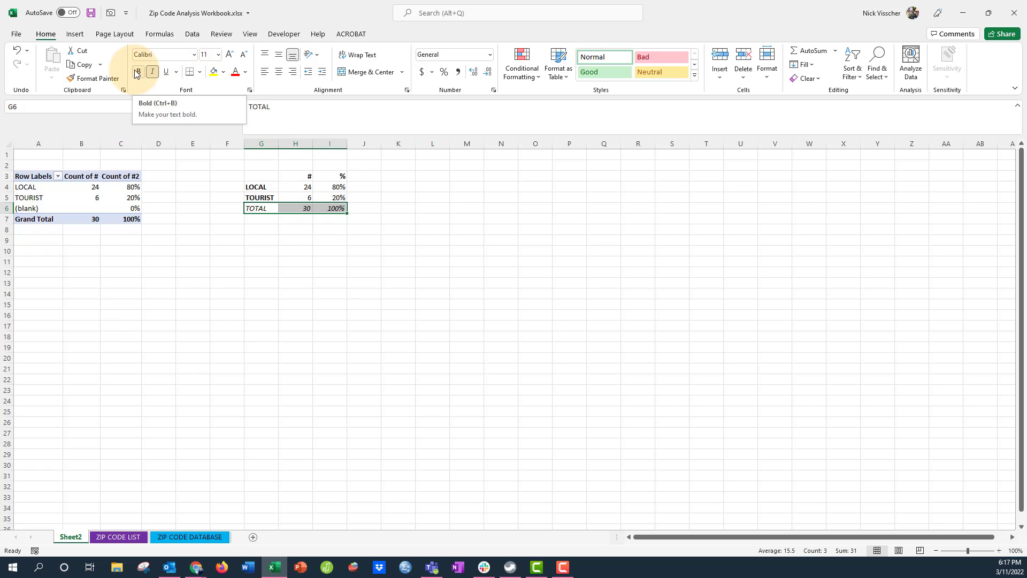
click(138, 72)
click(292, 377)
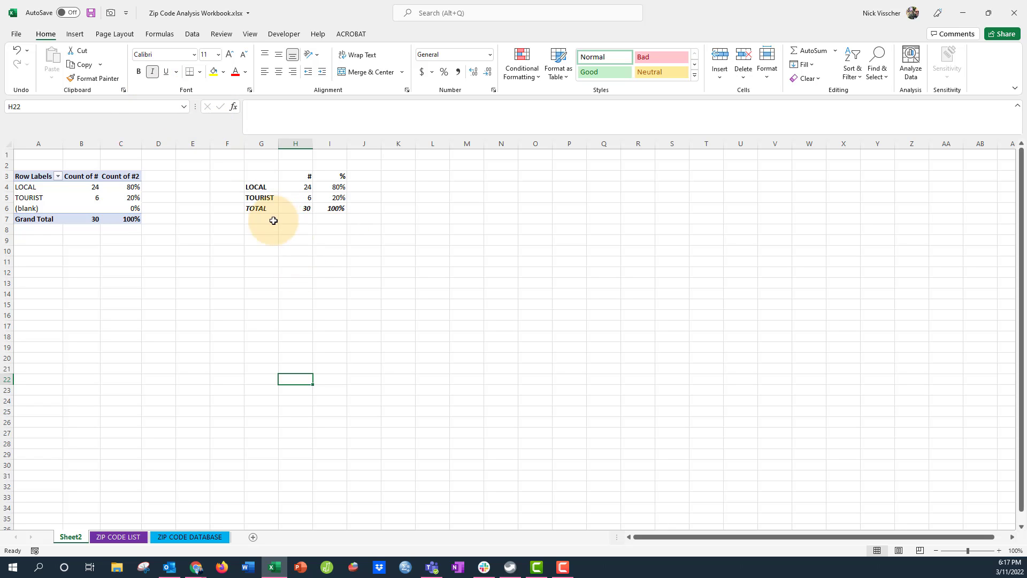
Step: Remove italics from the TOTAL row and turn its text grey
drag(263, 209, 334, 208)
click(154, 72)
click(324, 316)
drag(266, 209, 335, 209)
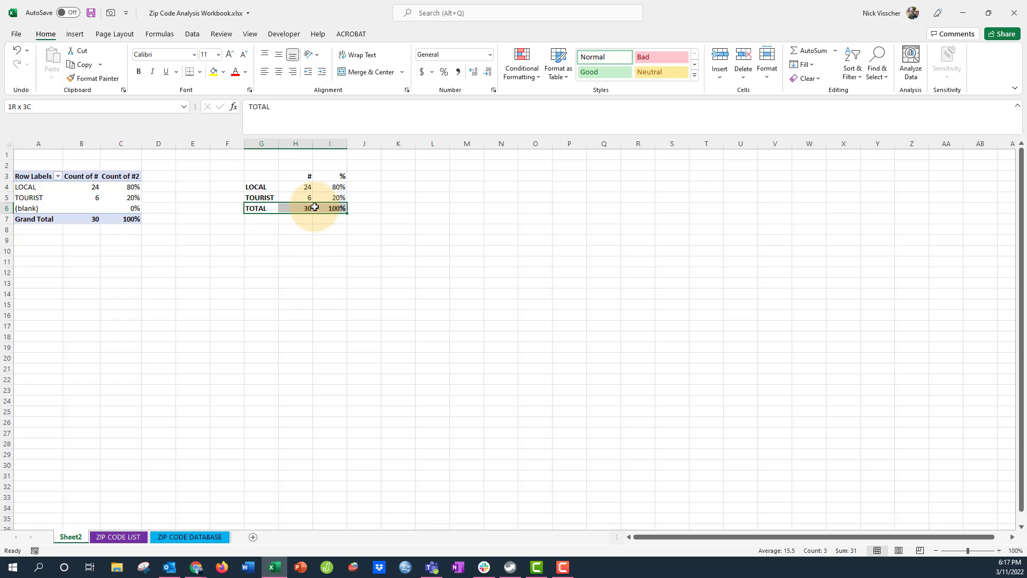
click(246, 73)
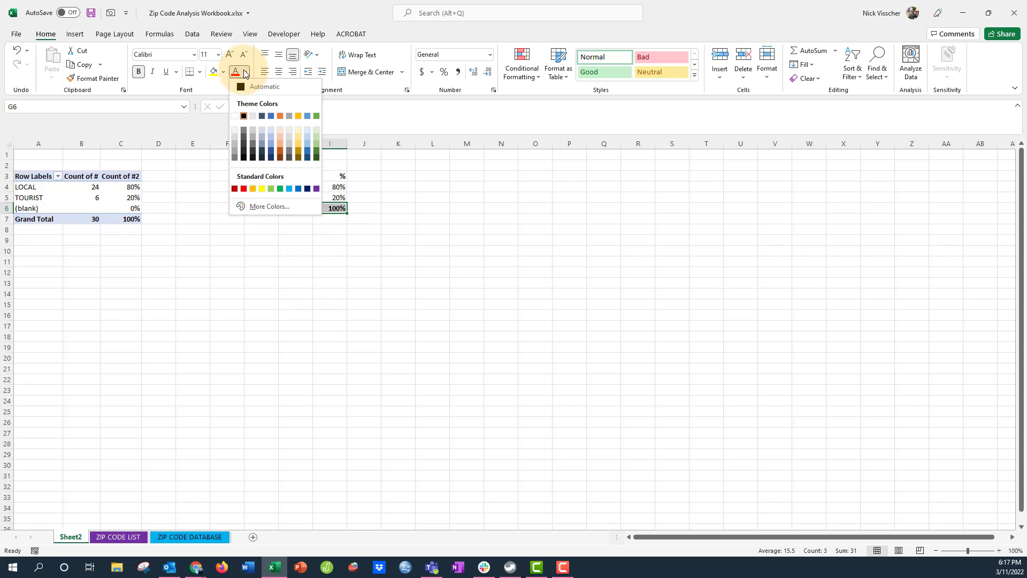
click(234, 158)
click(289, 325)
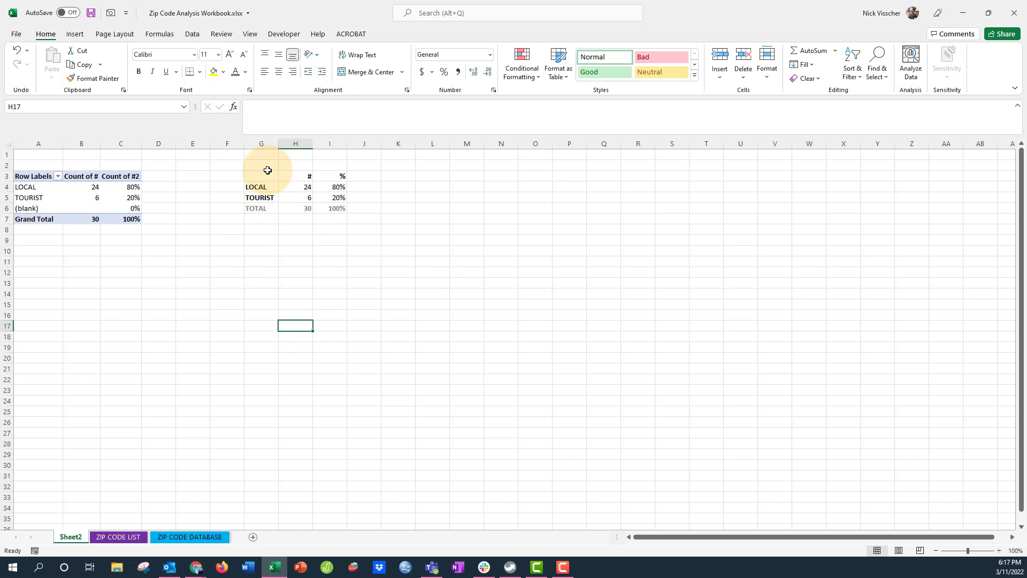
Step: Replace Local V Tourist with CITY in the pivot table's Rows
click(37, 175)
drag(868, 463, 823, 460)
drag(865, 229, 881, 483)
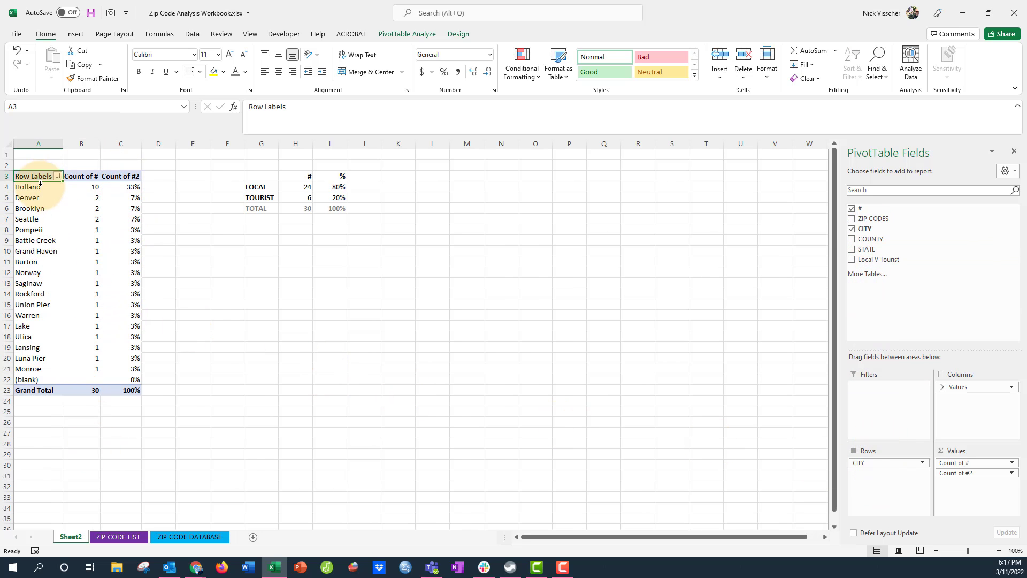
Step: Paste the pivot's city counts and shares as values at K4, formatting column M as percentages
drag(41, 187, 122, 393)
key(ctrl+c)
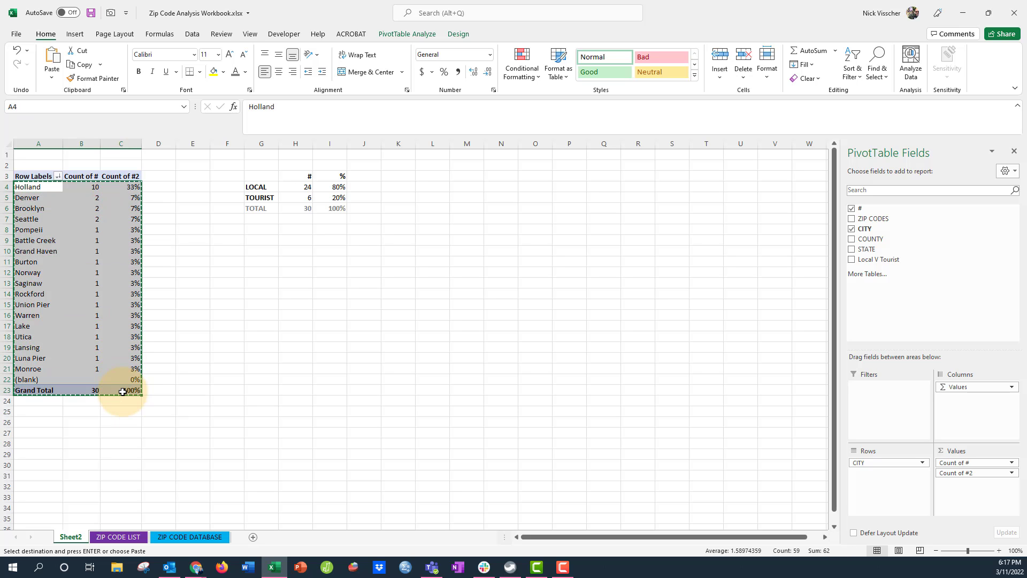
click(406, 187)
right_click(405, 187)
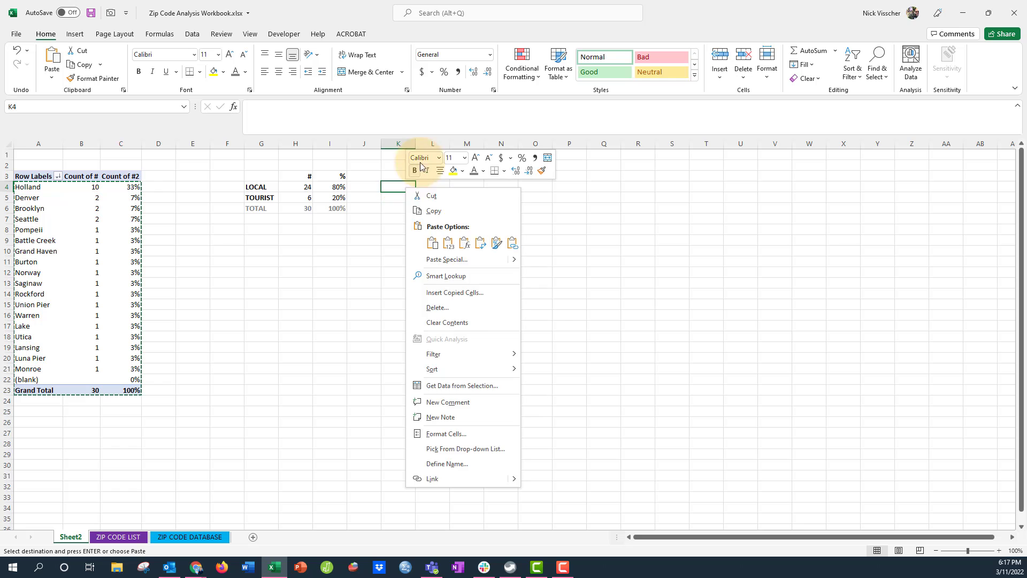
click(435, 243)
click(415, 240)
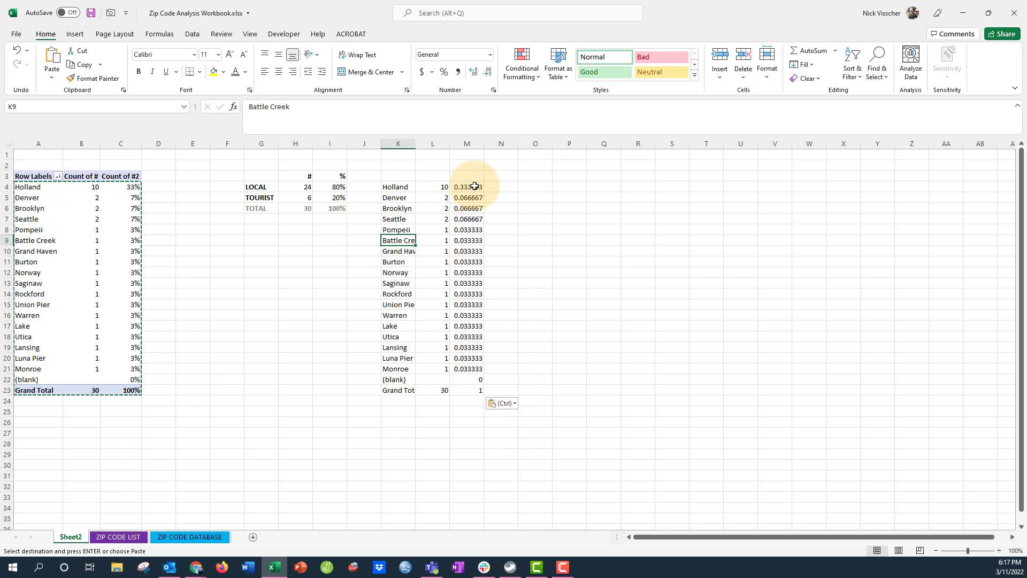
drag(468, 187, 475, 389)
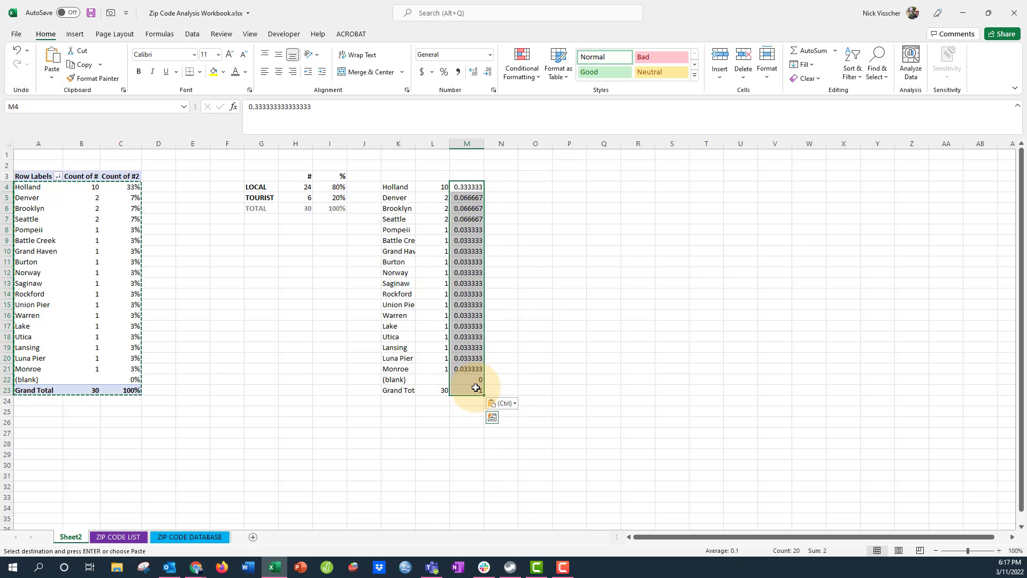
click(443, 71)
drag(537, 327, 536, 316)
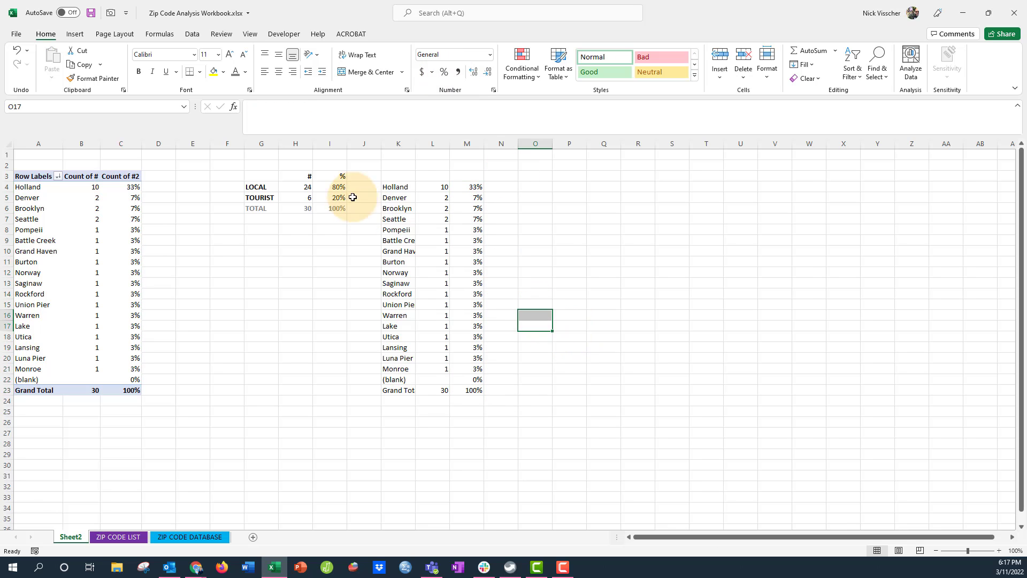
Step: Copy the # and % headings above the city table
drag(332, 176, 308, 175)
key(ctrl+c)
key(Right)
key(Right)
key(Right)
key(ctrl+v)
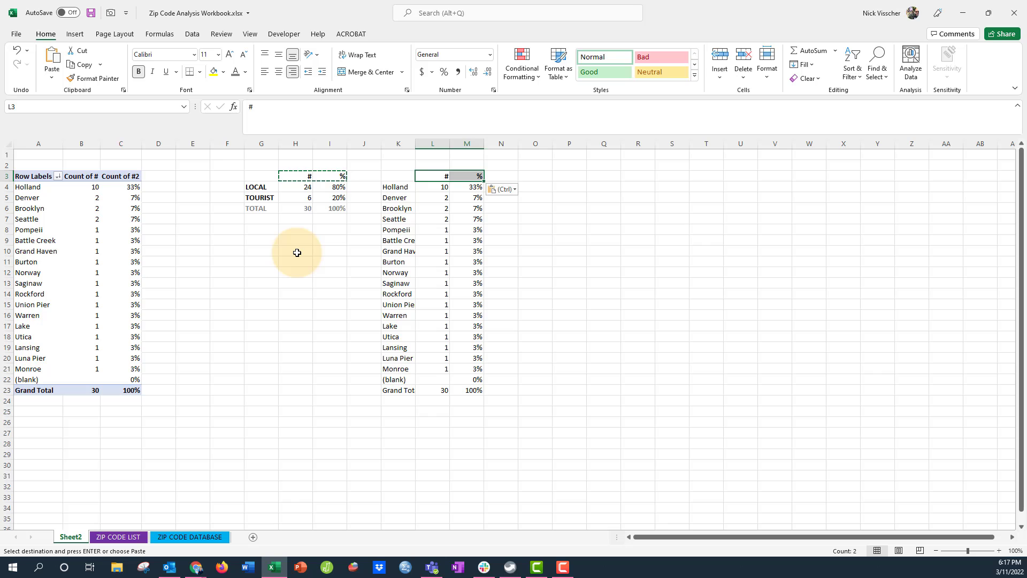
Step: Move the city Grand Total row into the blank row K22 and rename it TOTAL
click(324, 337)
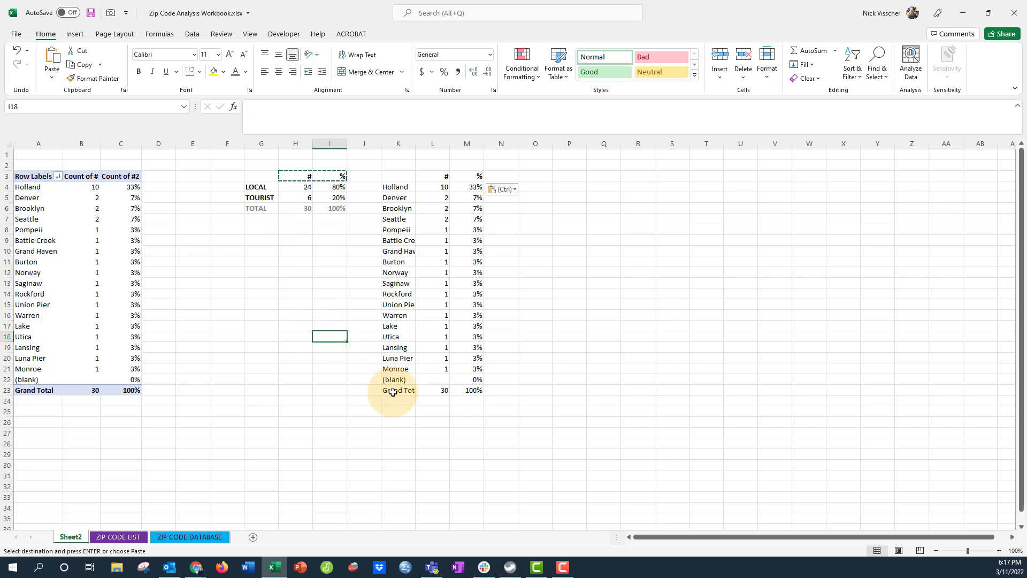
drag(394, 390, 450, 390)
key(Escape)
key(ctrl+c)
key(Up)
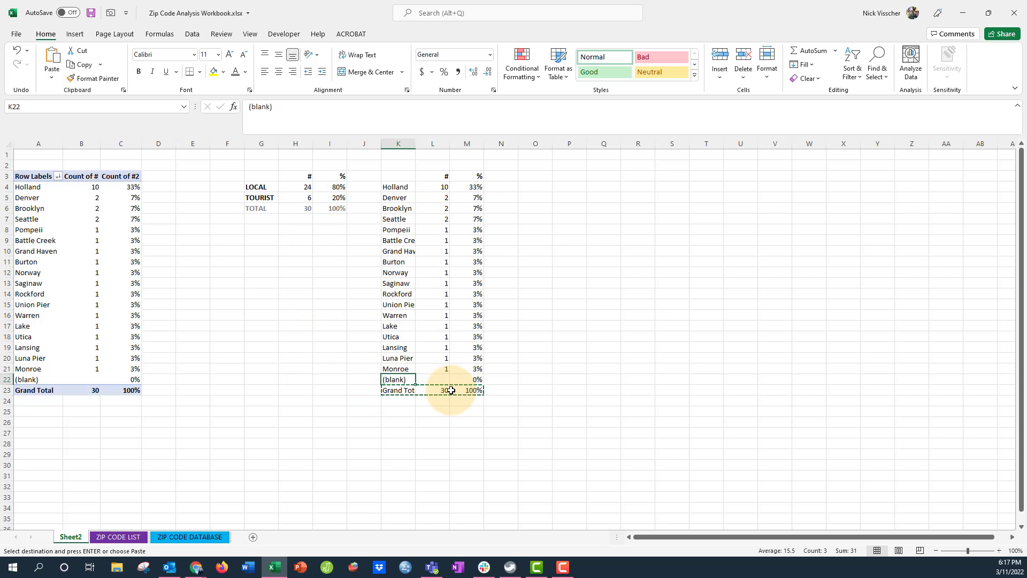
key(ctrl+v)
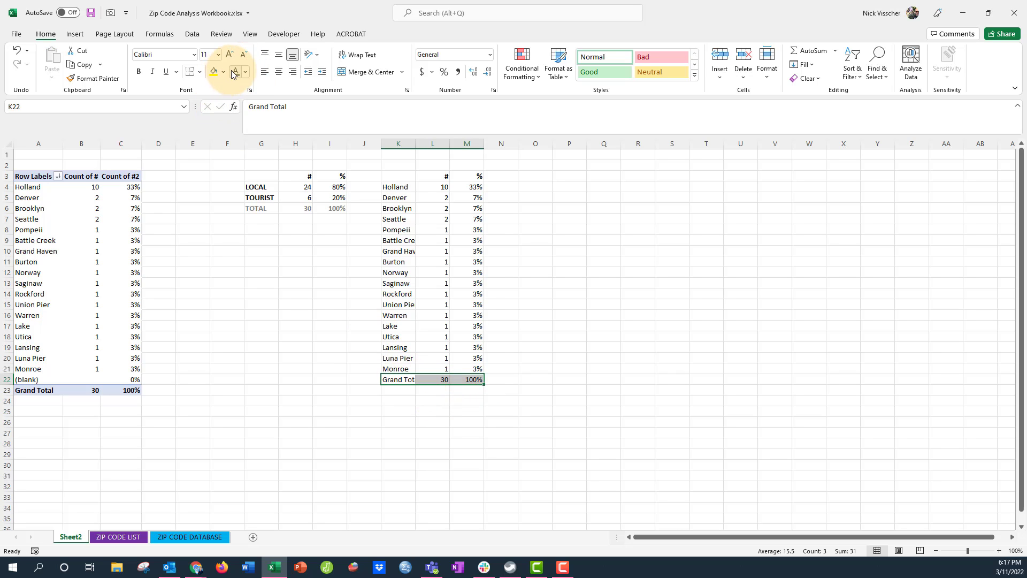
click(393, 380)
text(tot)
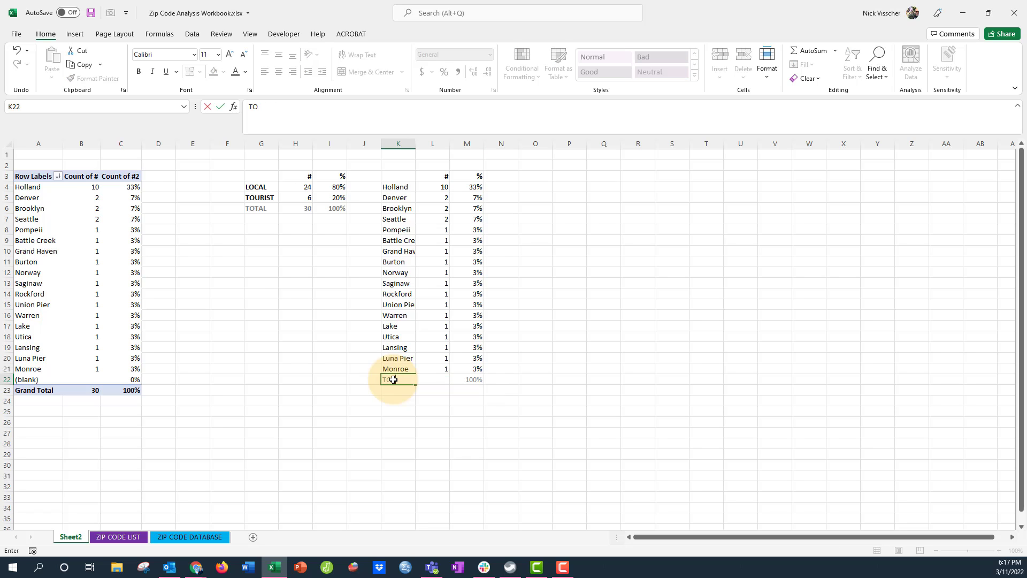
key(Return)
click(433, 423)
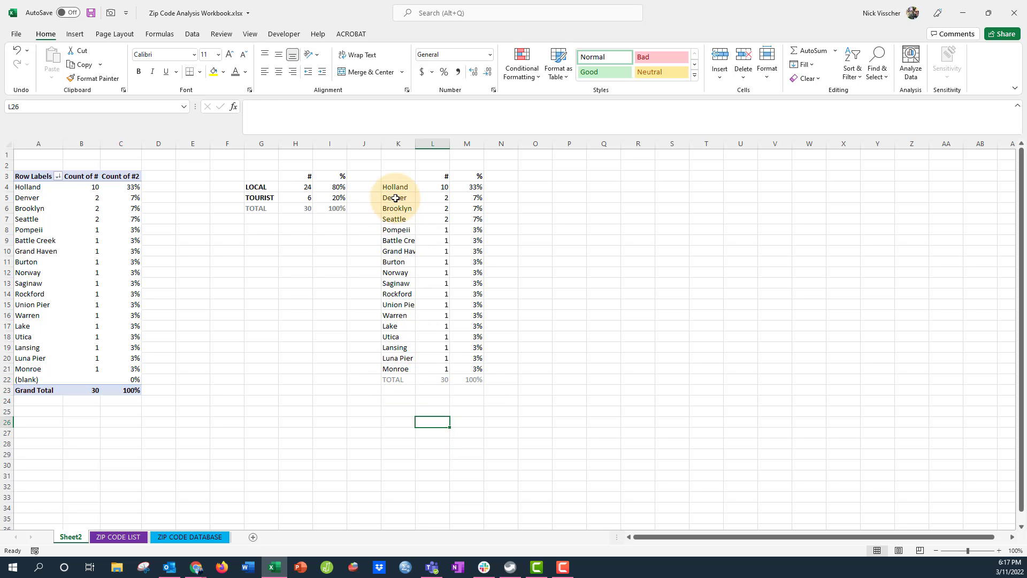
Step: Widen column K so the full city names show
drag(398, 172, 460, 176)
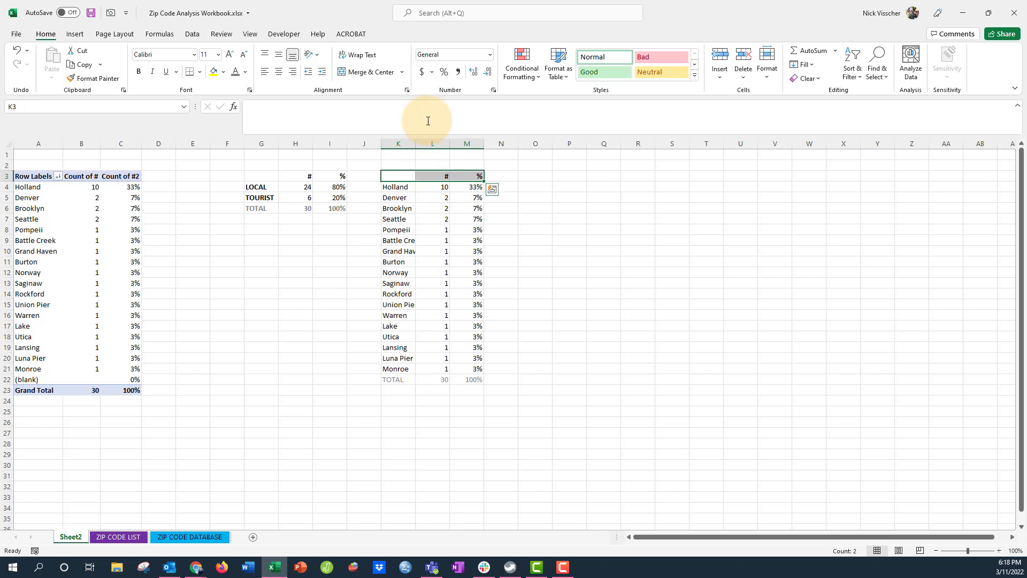
drag(415, 144, 434, 135)
click(428, 454)
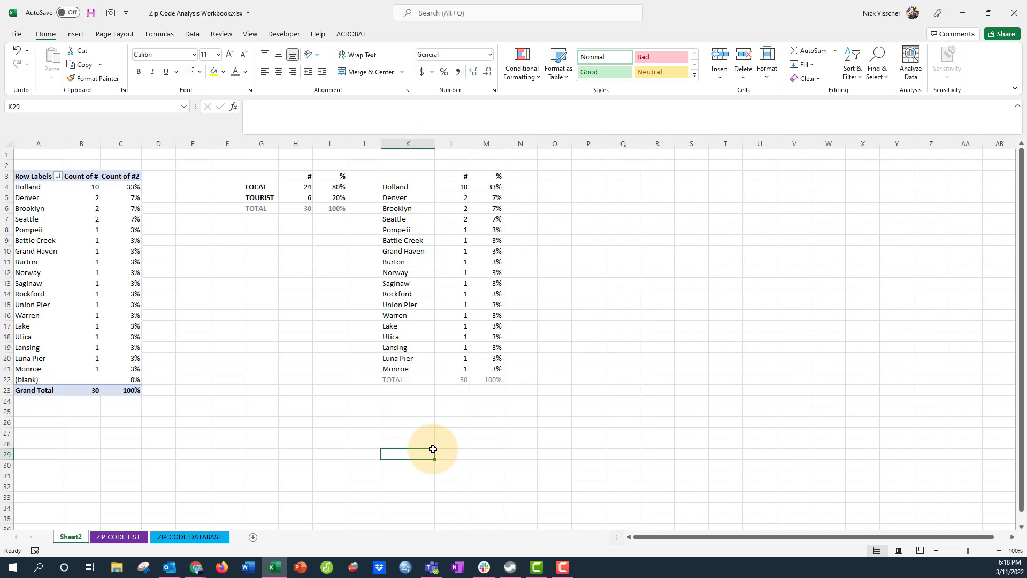